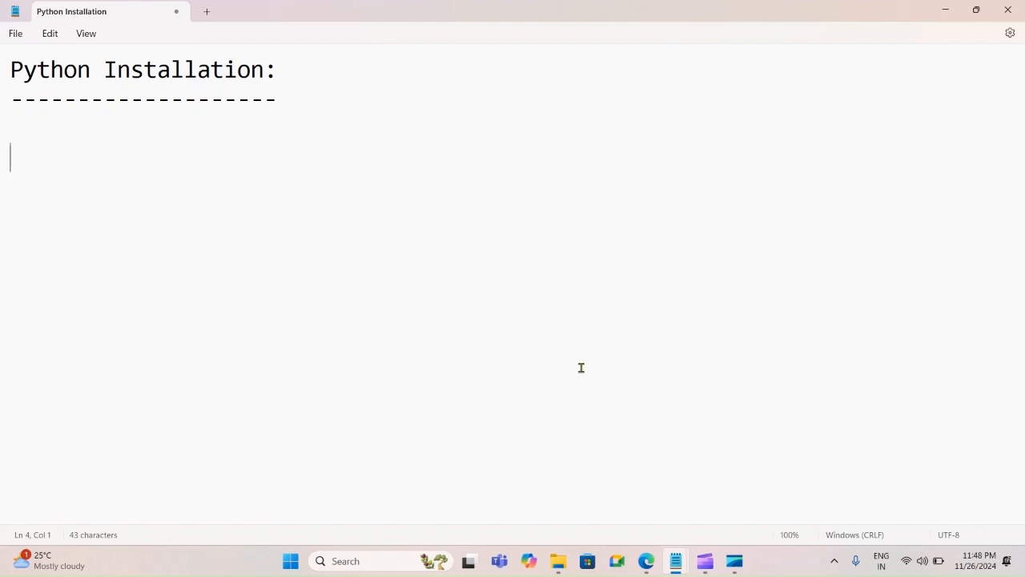
Open Google Chrome and go to the Google home page.
key(super)
text(chrom)
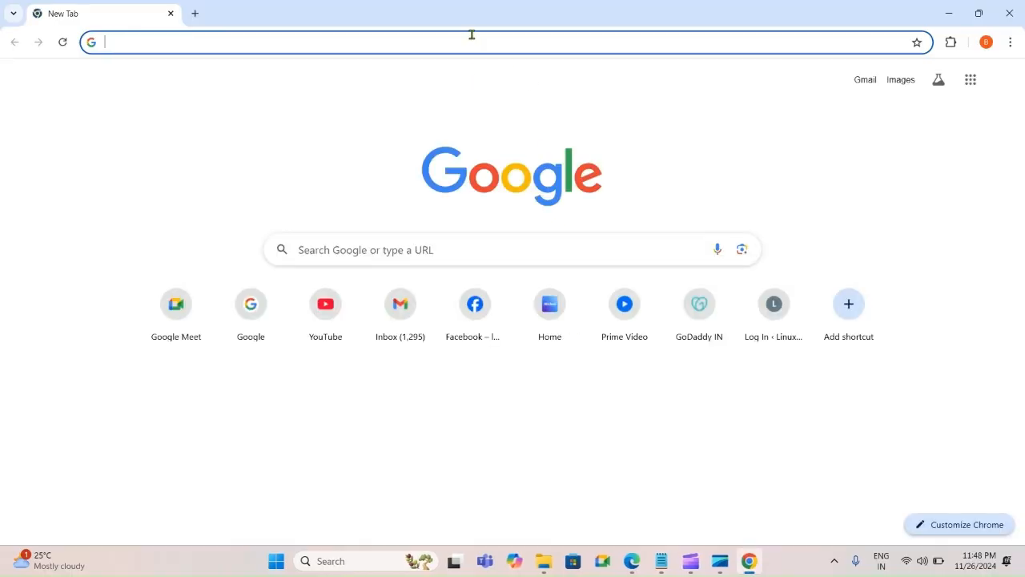
text(gpo)
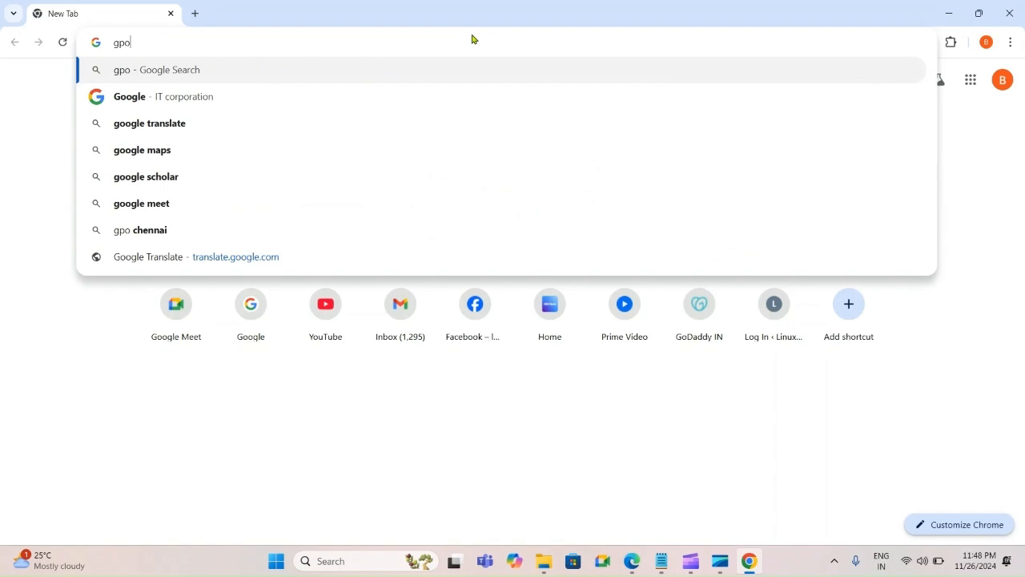
key(BackSpace)
key(BackSpace)
text(oo)
key(Return)
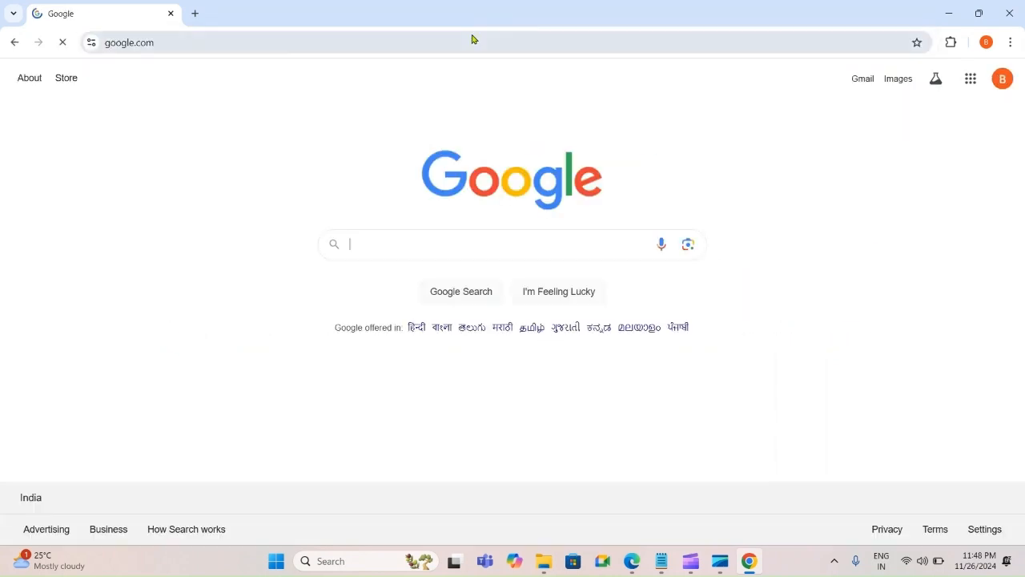
Search Google for "python download" and open the Download Python page on python.org.
click(379, 244)
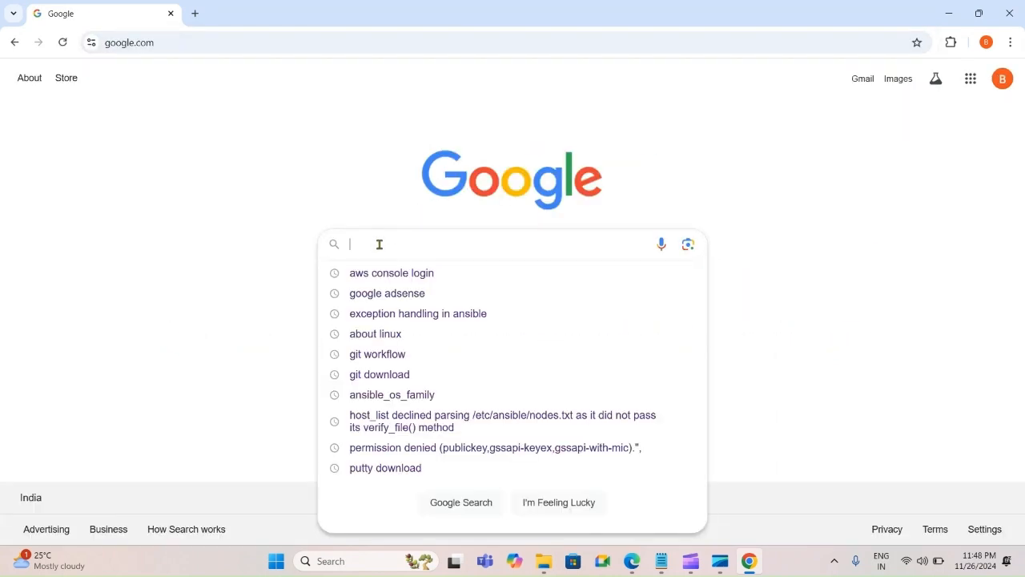
text(python)
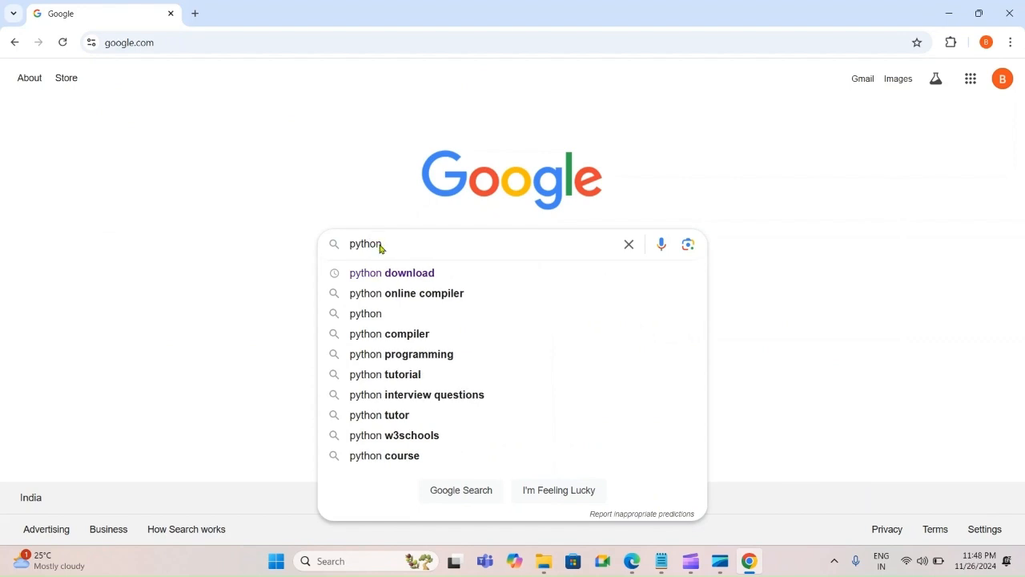
key(Down)
key(Return)
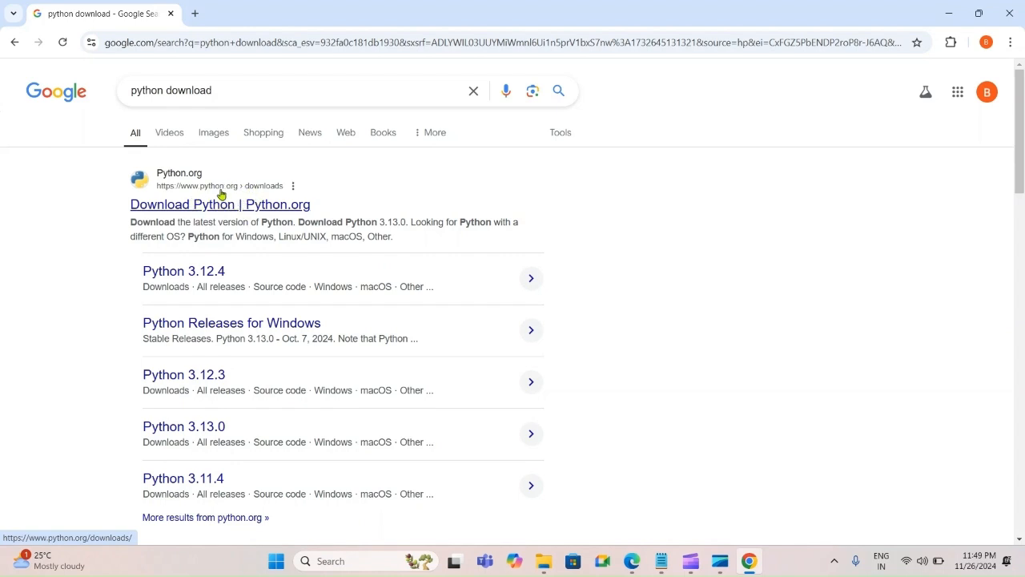
click(196, 208)
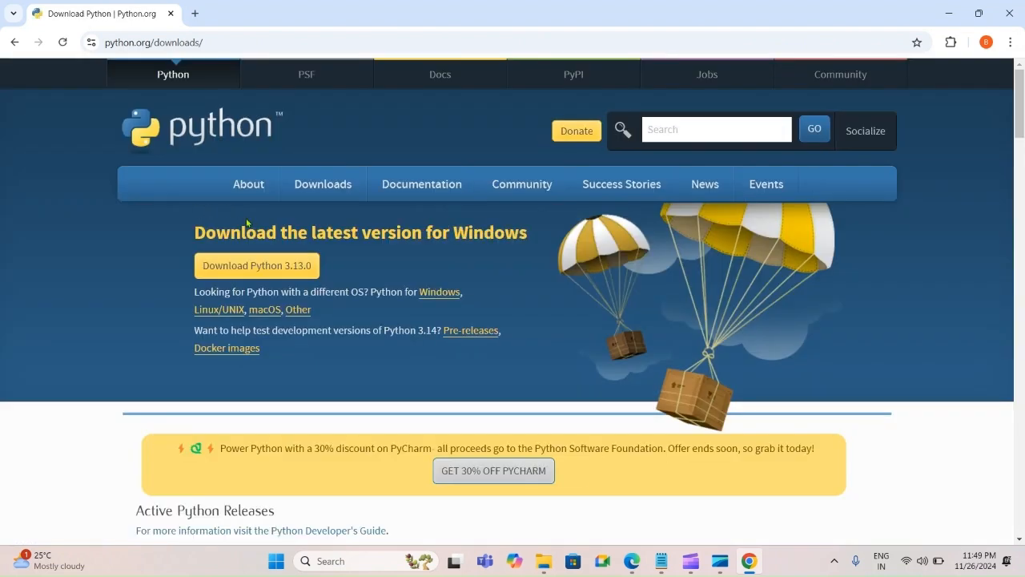
Download the Python 3.13.0 installer for Windows and show the downloaded file in its folder.
click(232, 267)
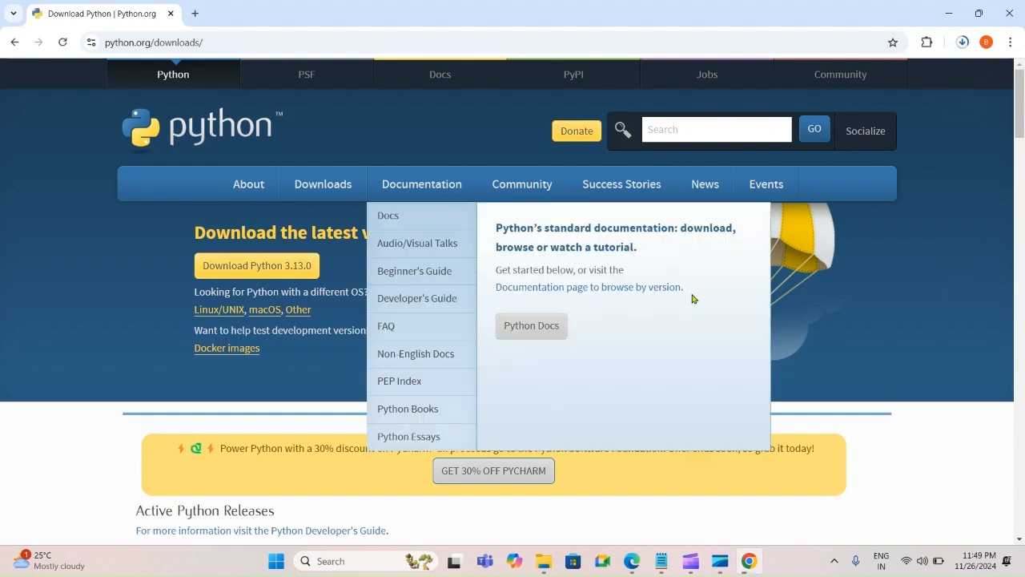
click(962, 41)
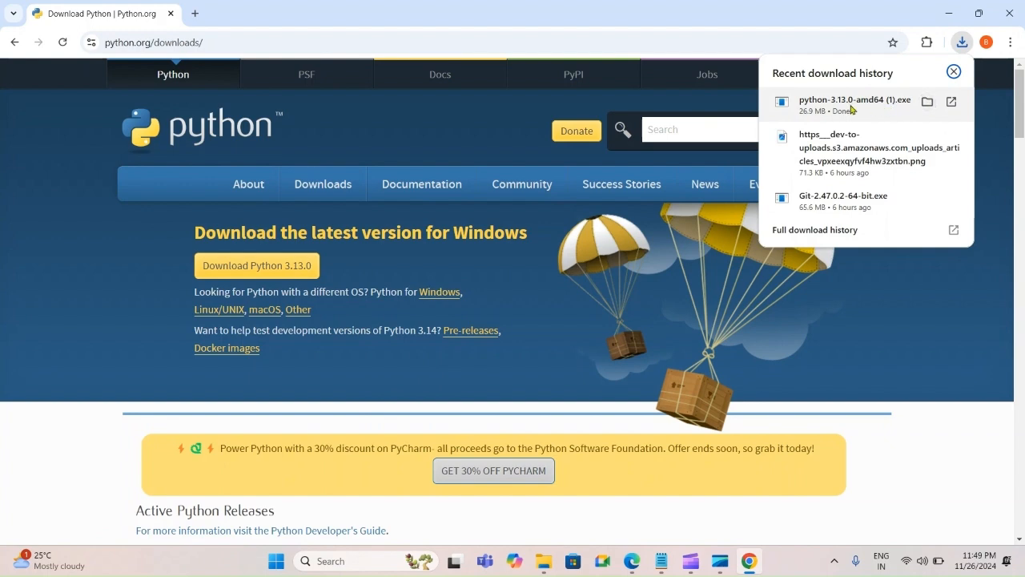
click(928, 103)
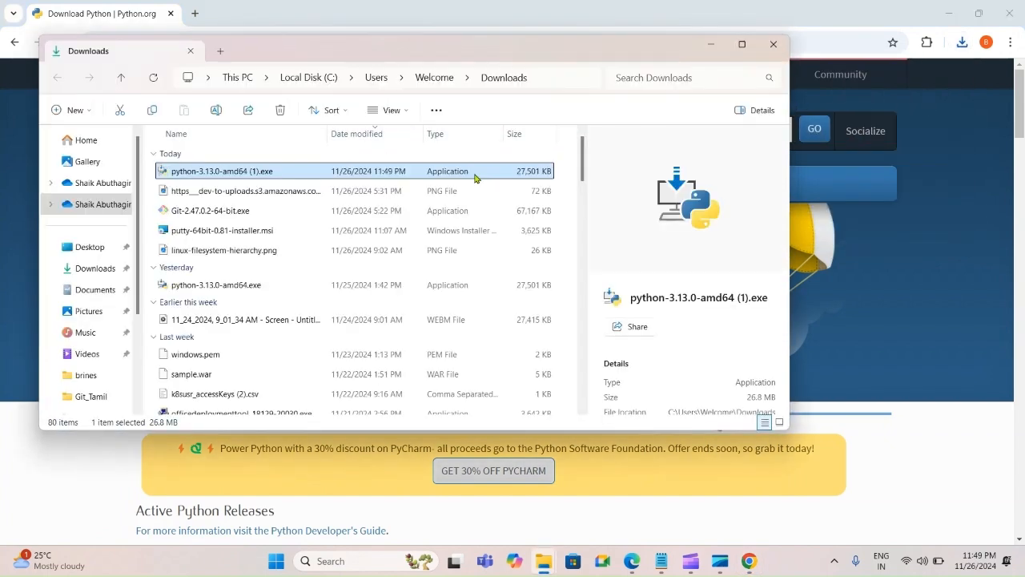
Run python-3.13.0-amd64 (1).exe, uninstall the existing Python 3.13.0 (64-bit), and close the setup.
double_click(202, 172)
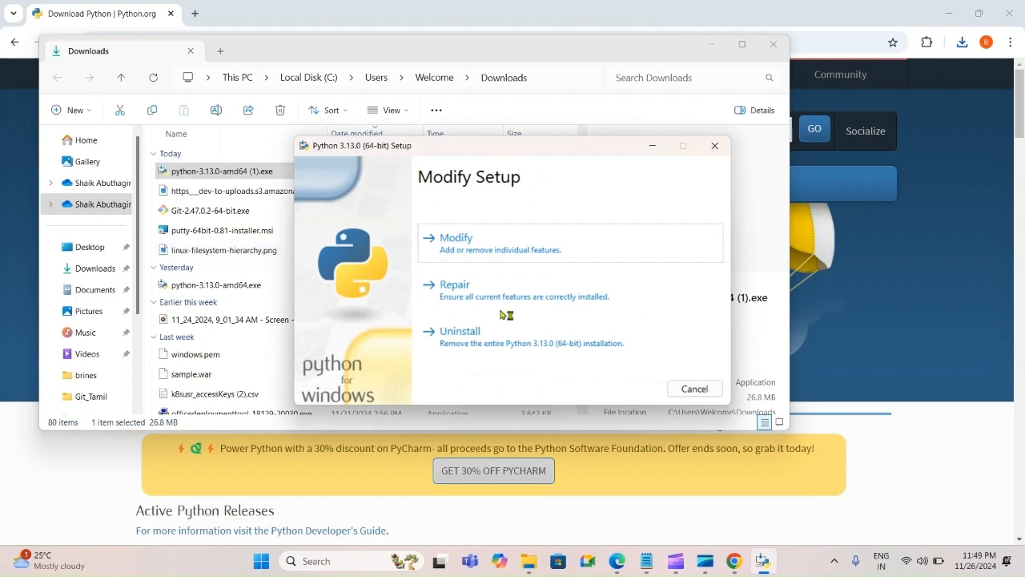
click(481, 332)
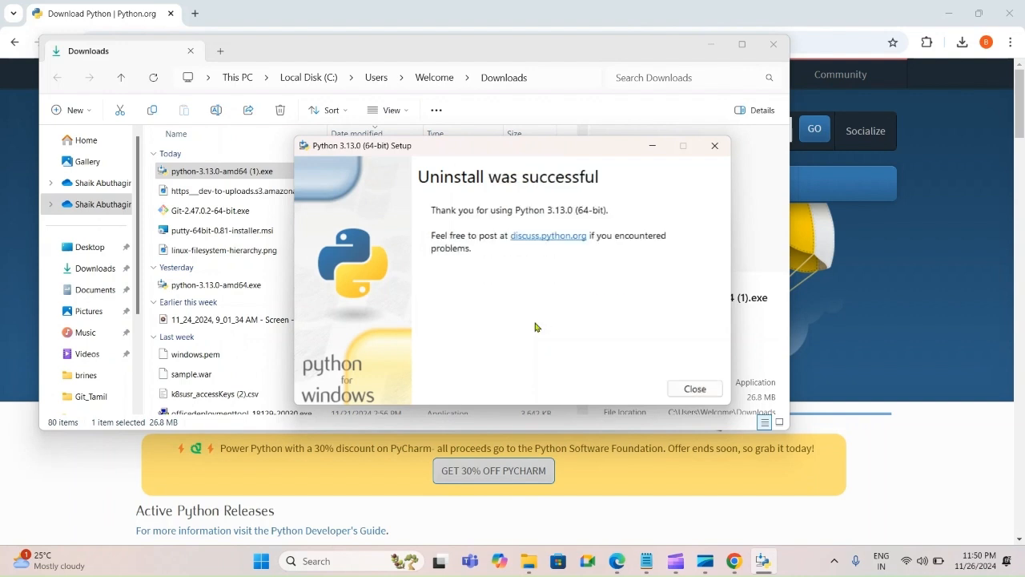
click(703, 391)
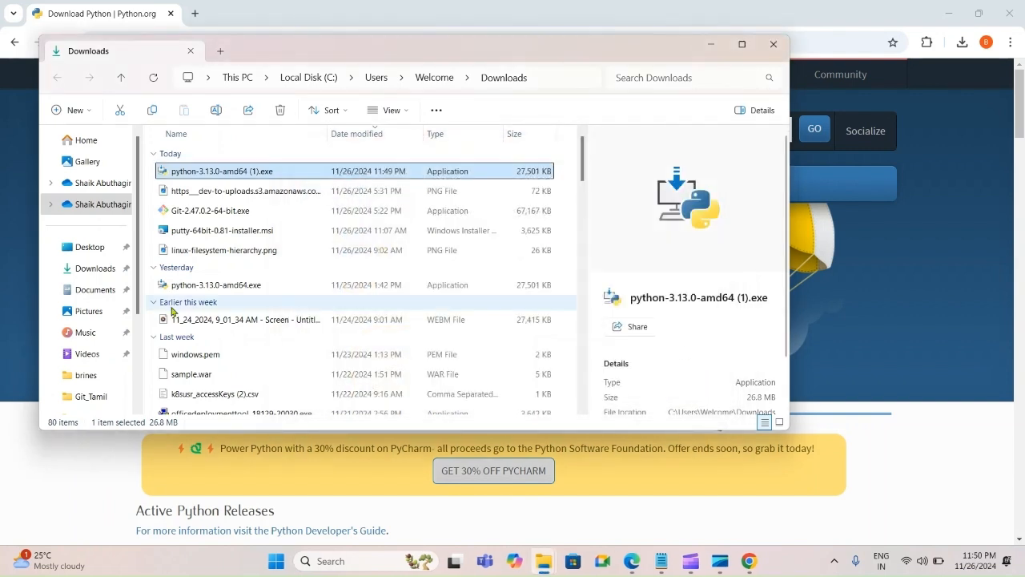
Run python-3.13.0-amd64 (1).exe again and enable admin privileges for installing py.exe and adding python.exe to PATH.
double_click(191, 175)
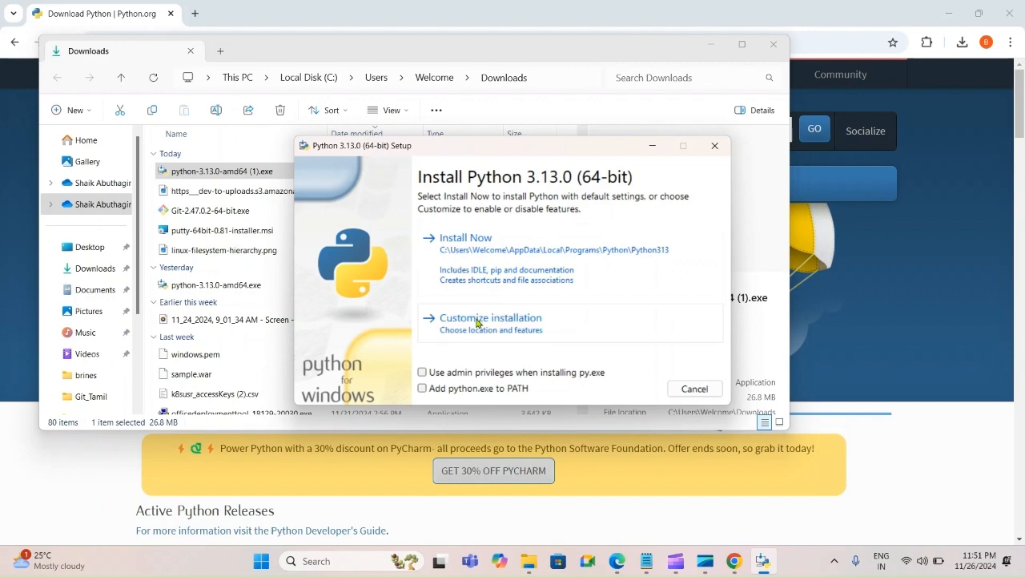
click(423, 374)
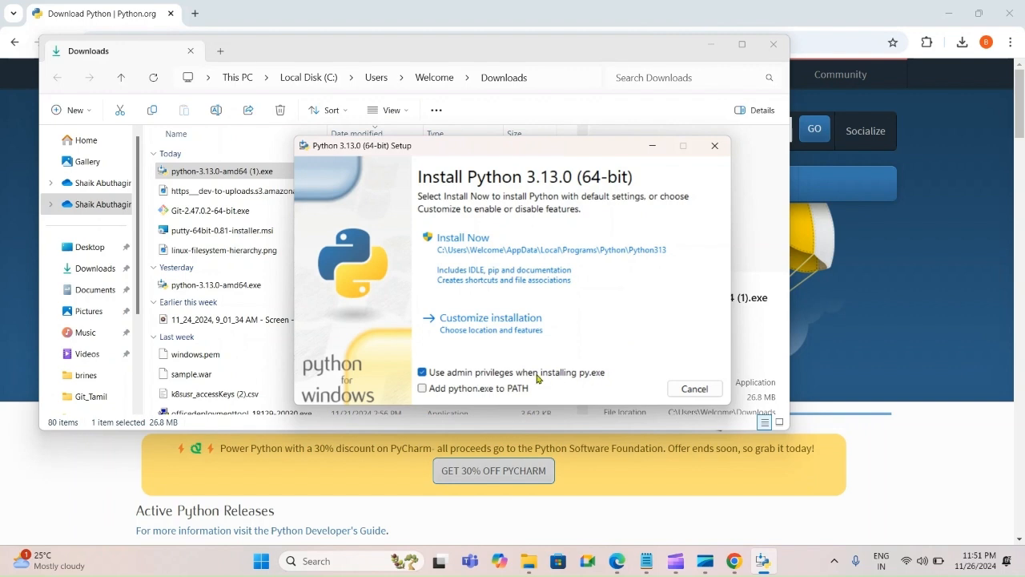
click(423, 388)
Open Command Prompt, list the contents of the user folder with dir, and minimize the window.
key(super)
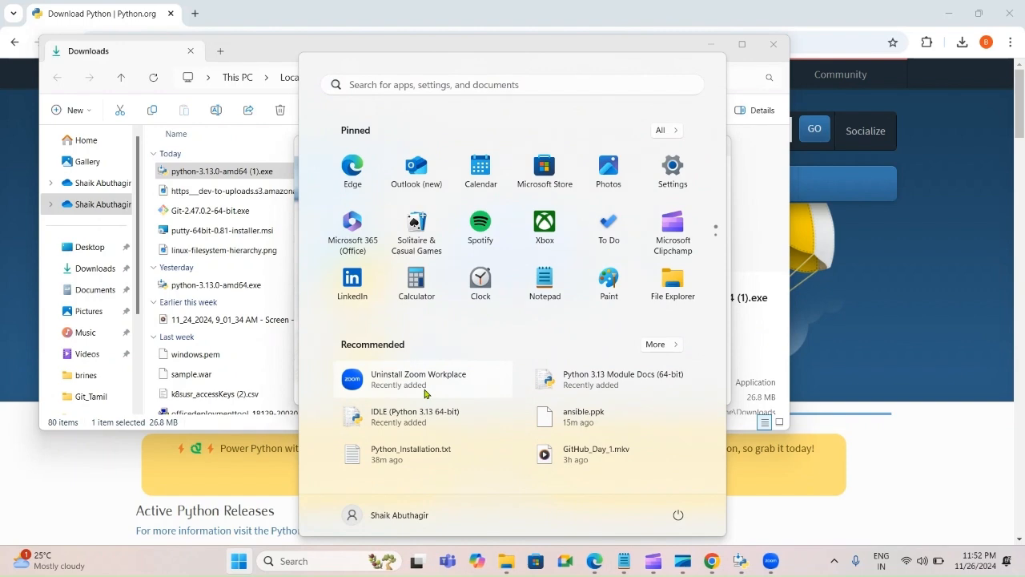
key(super)
key(super)
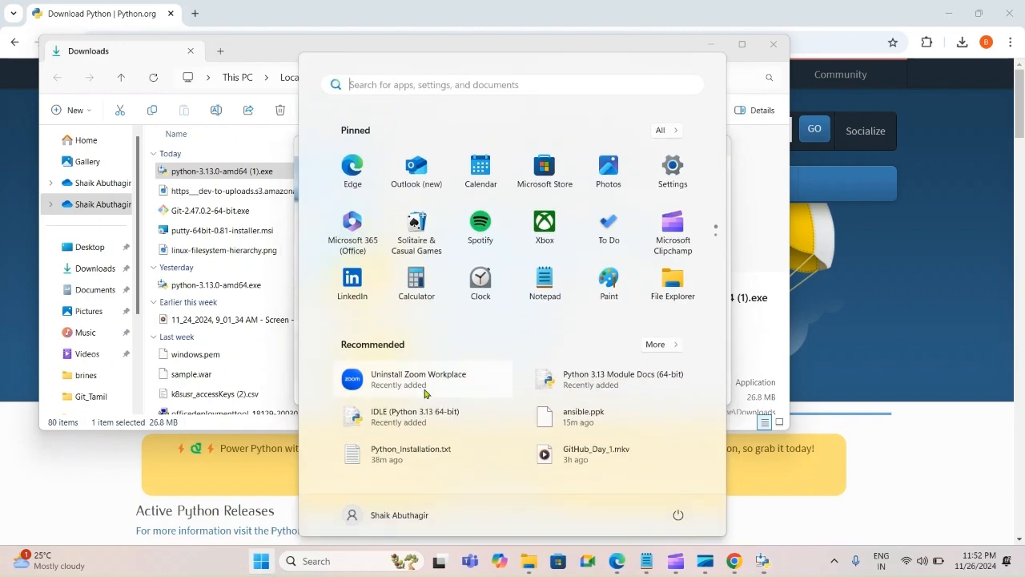
text(cmd)
key(Escape)
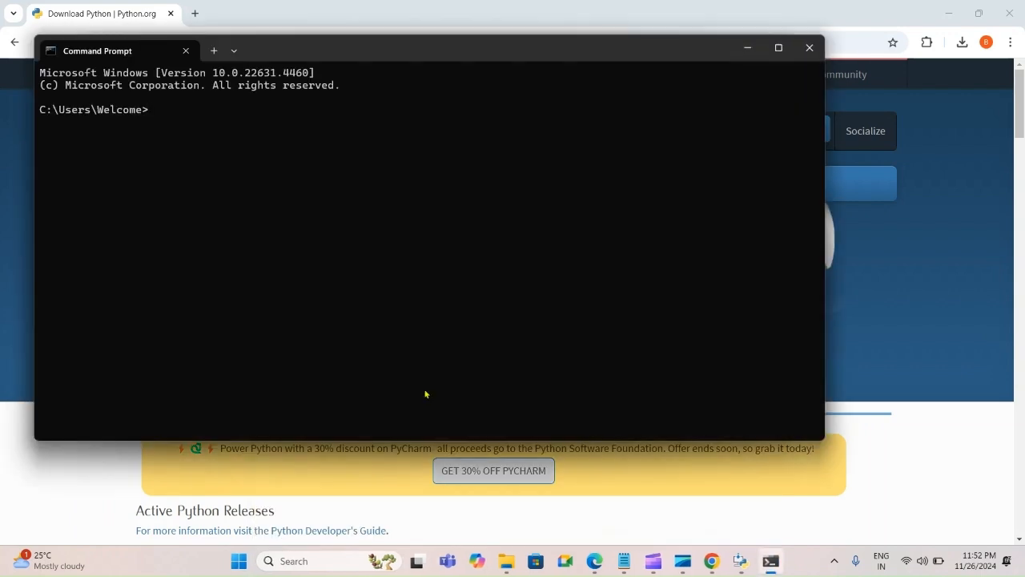
text(dir)
key(Return)
key(Return)
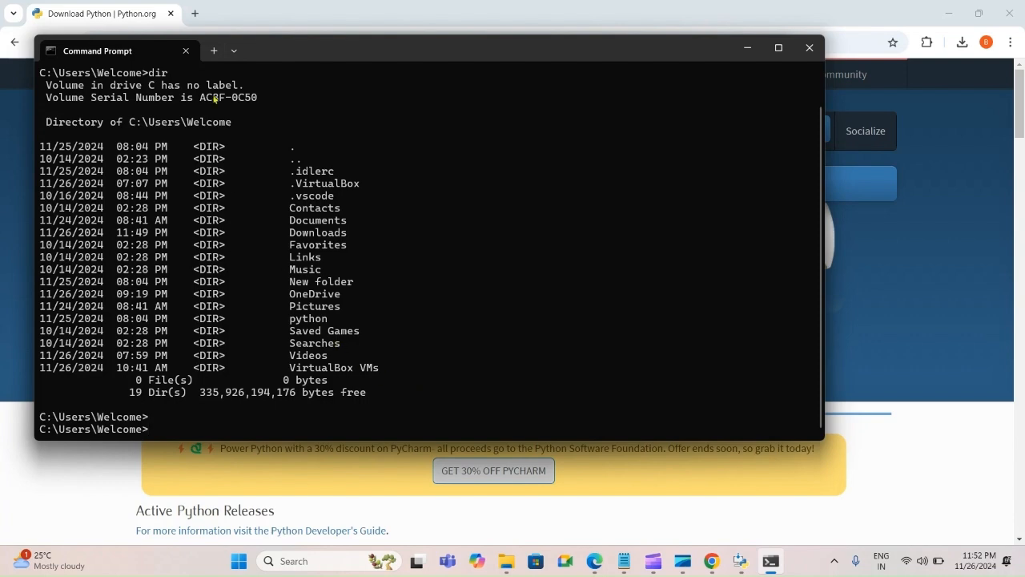
click(750, 47)
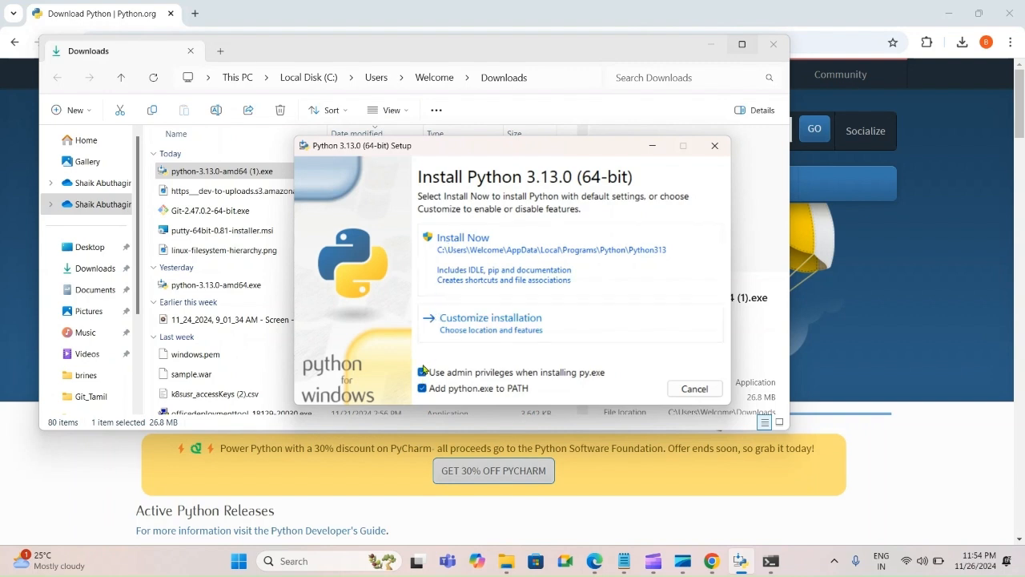
Start installing Python with the default settings, and highlight IDLE in the editor description of the Python_Installation.txt notes.
click(465, 251)
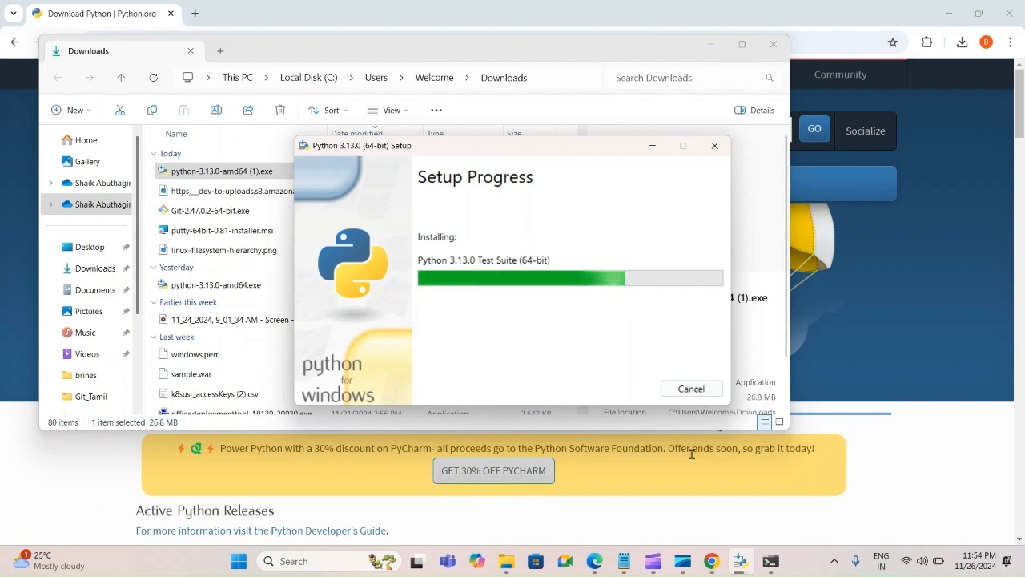
mouse_move(623, 560)
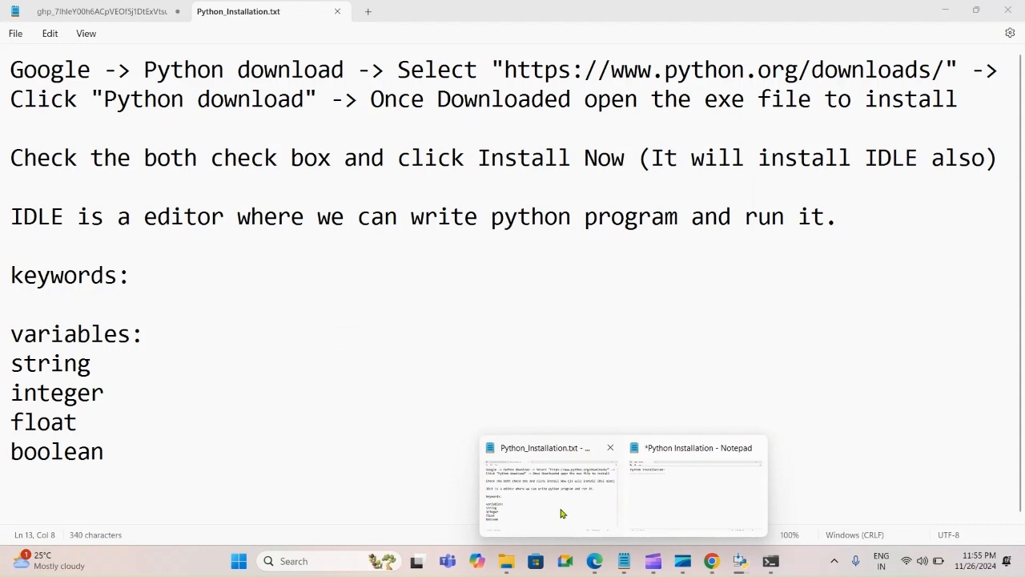
click(561, 513)
click(377, 298)
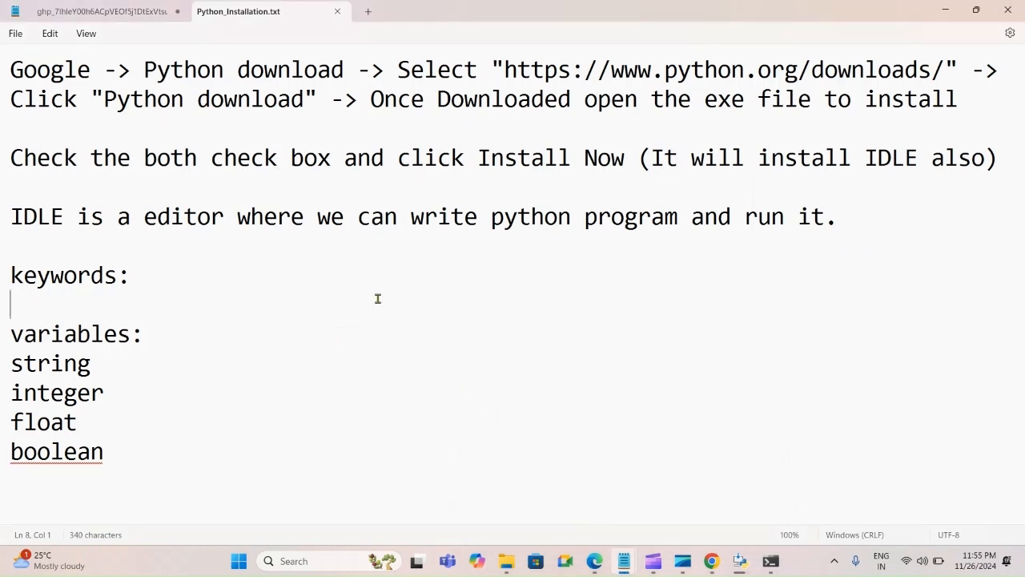
double_click(20, 223)
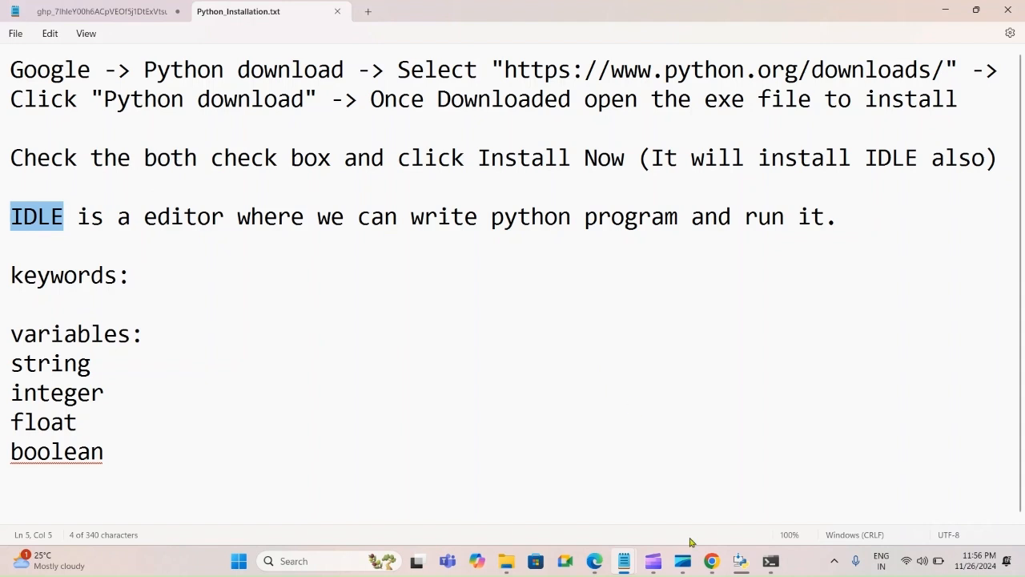
Close the finished Python setup and minimize all open windows to reach the desktop.
click(740, 560)
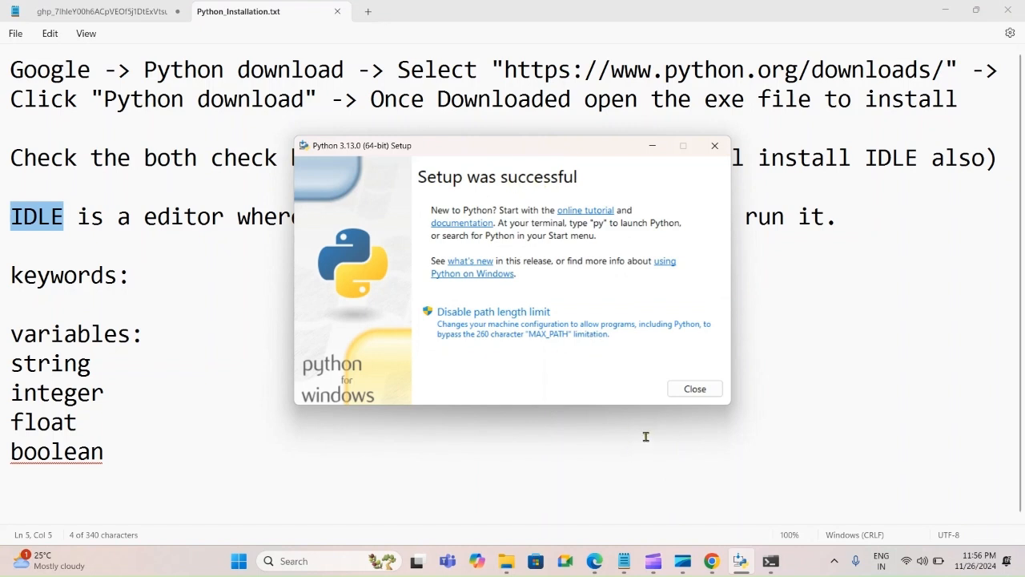
click(707, 390)
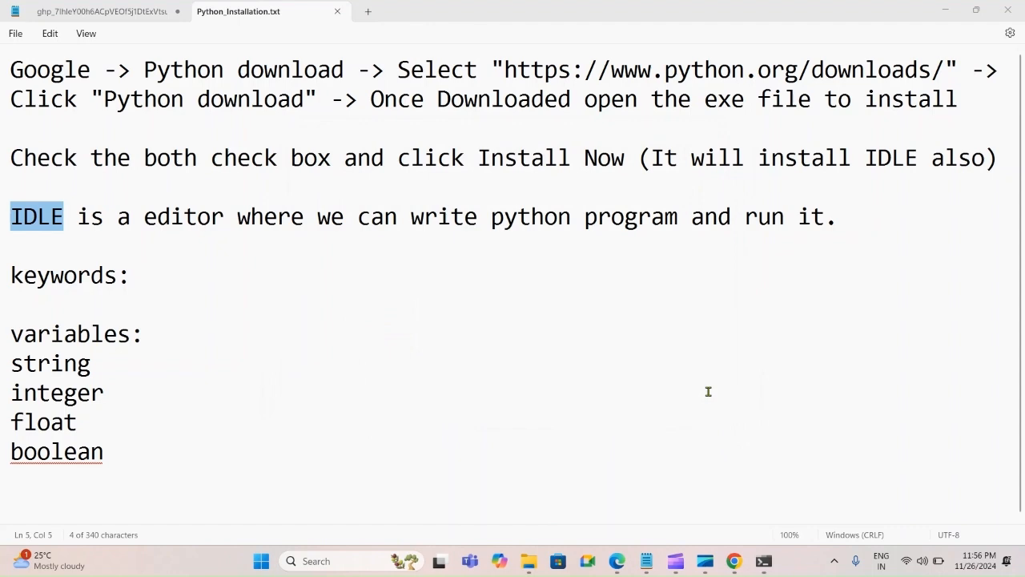
click(953, 8)
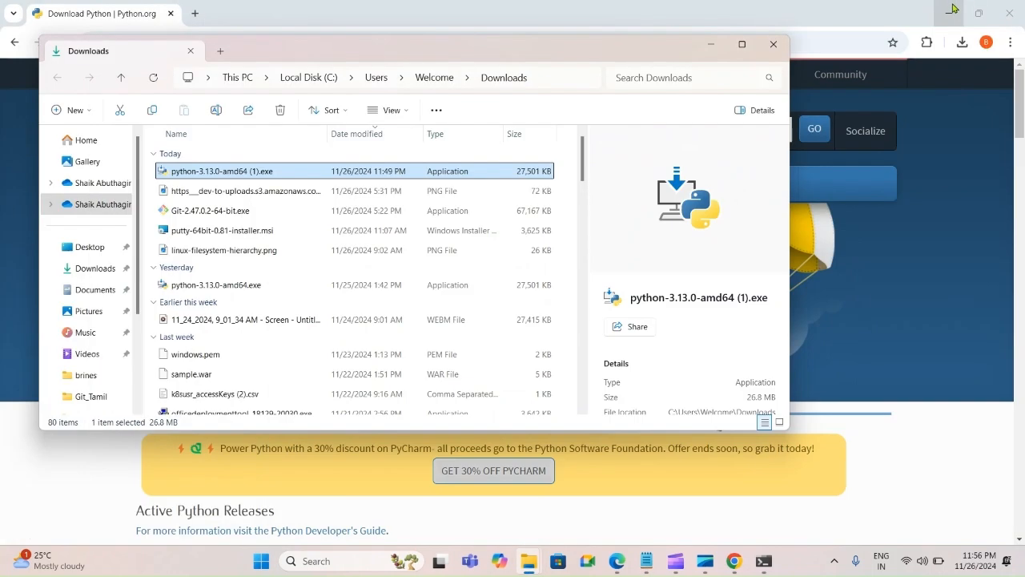
click(710, 45)
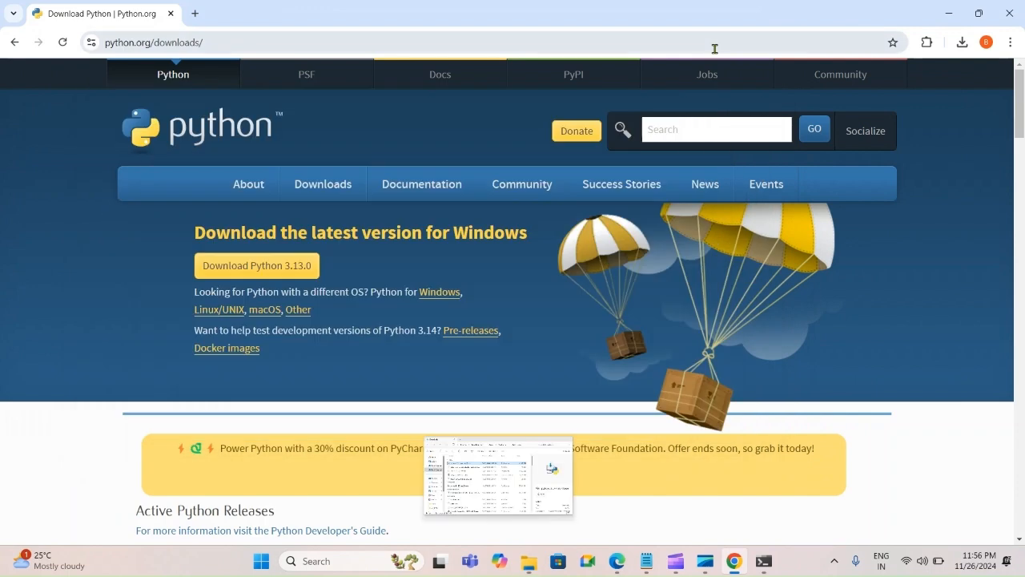
click(956, 18)
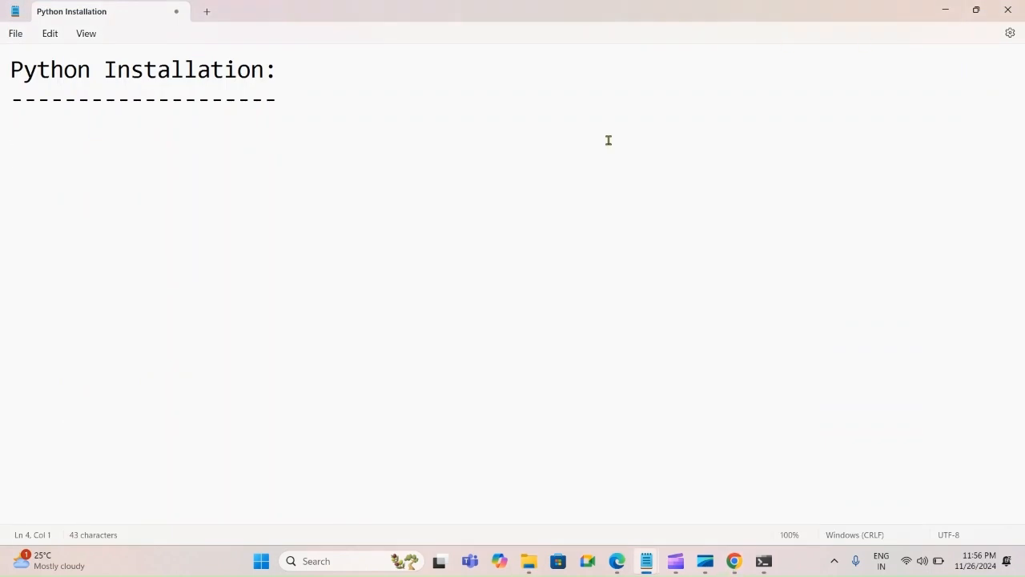
click(944, 12)
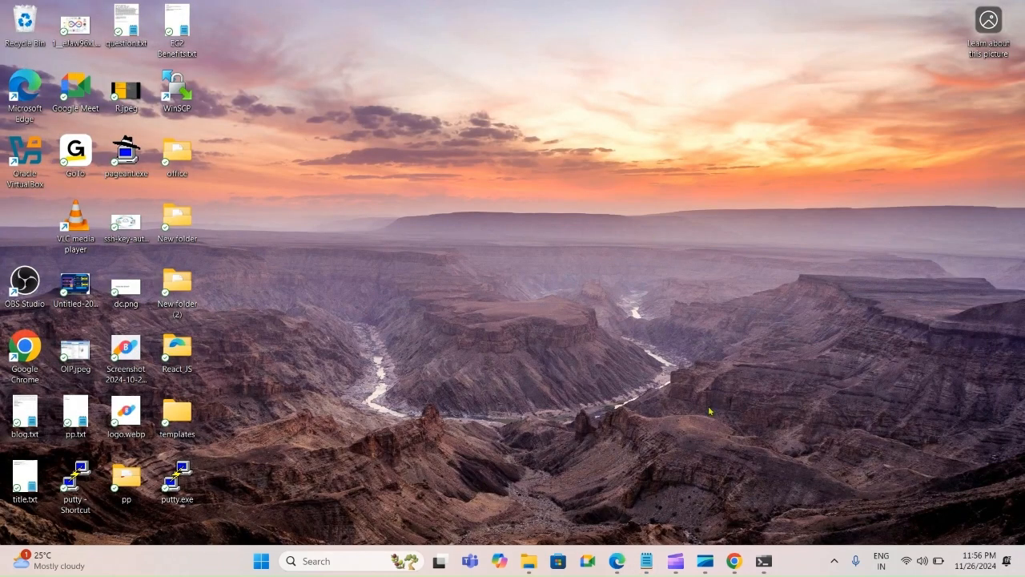
key(super)
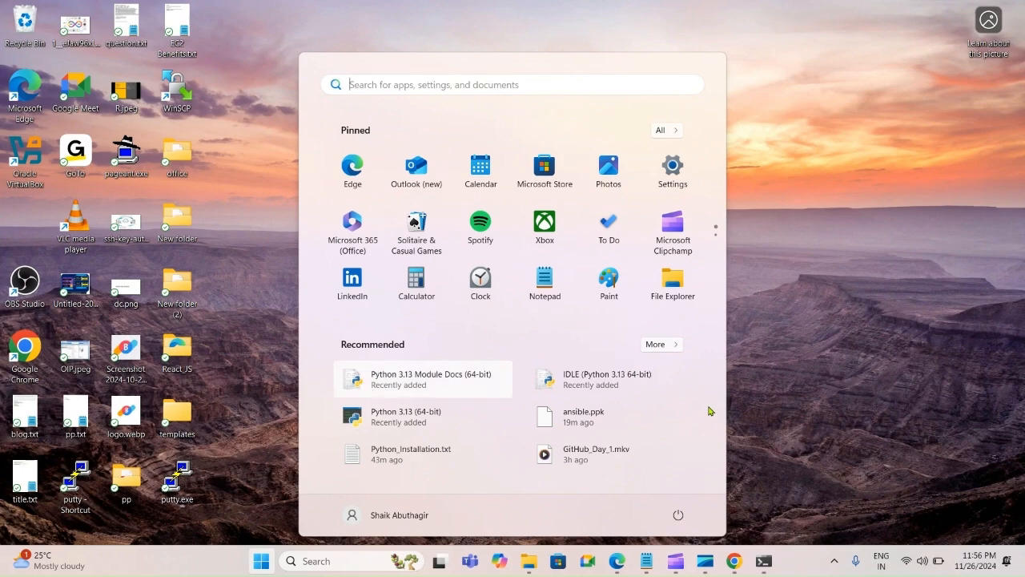
text(vi)
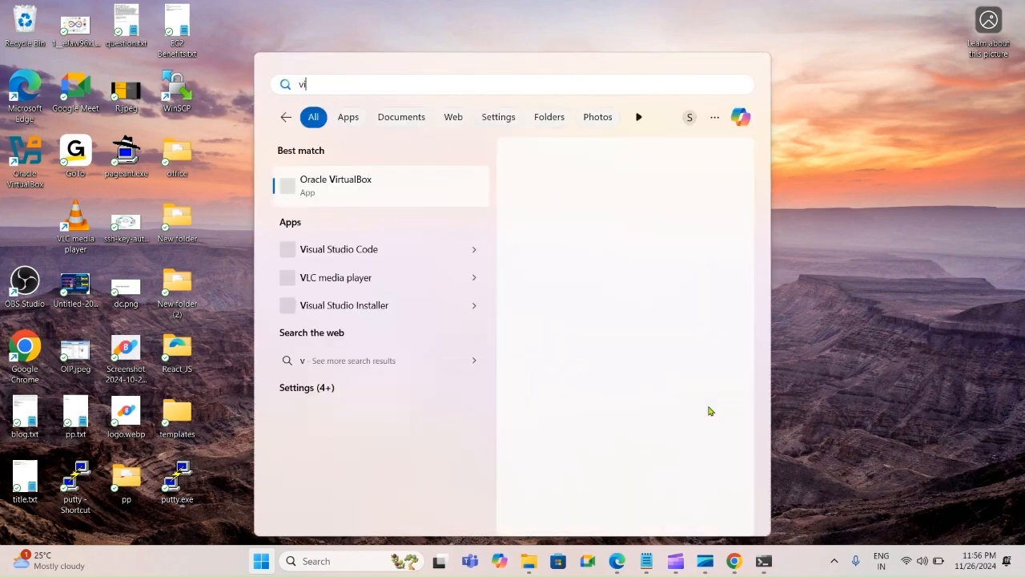
key(BackSpace)
key(BackSpace)
key(Escape)
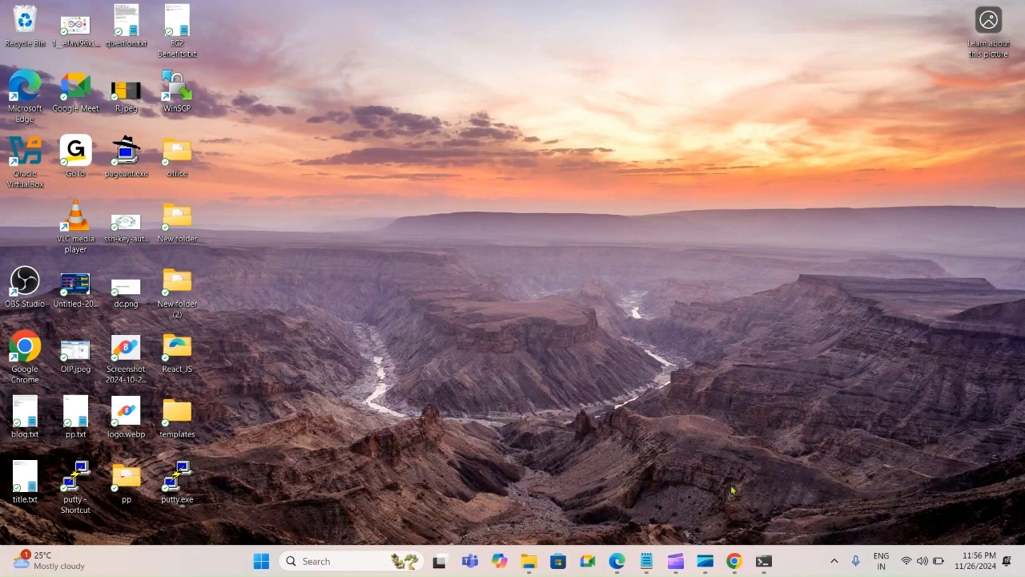
Switch to Chrome, search for aws console login in a new tab, and sign in to the AWS Management Console.
click(732, 559)
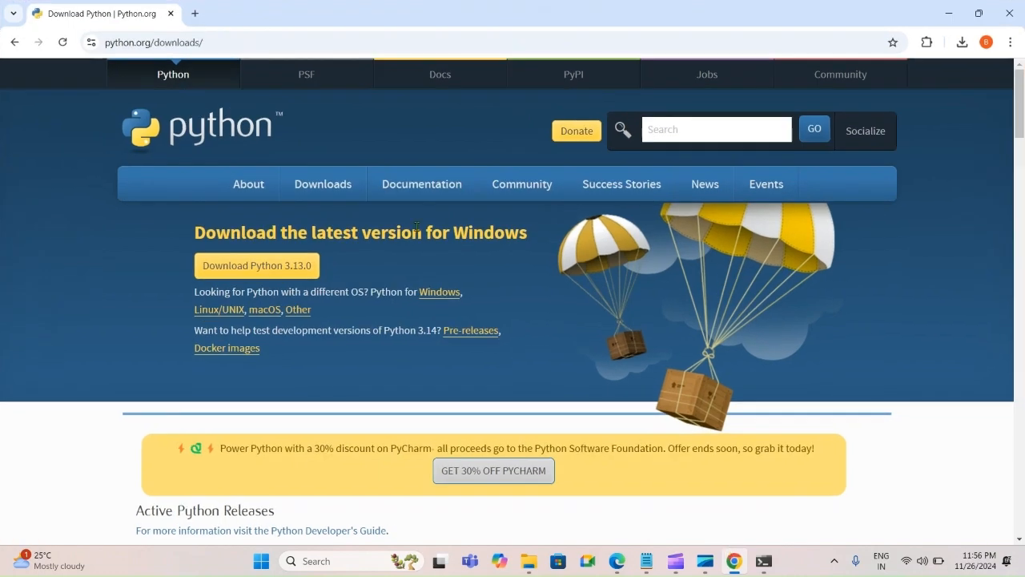
click(195, 14)
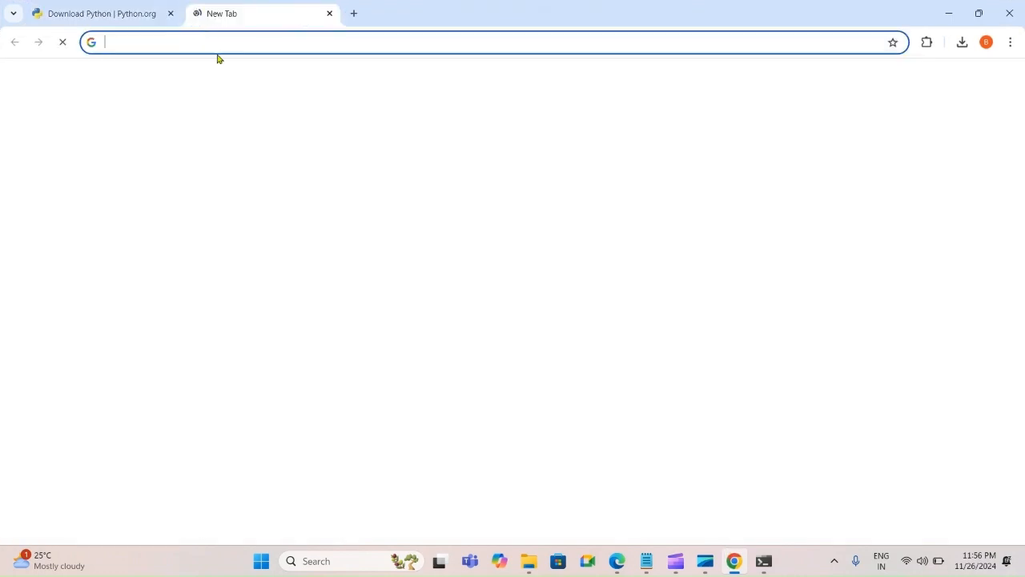
click(216, 47)
text(aws)
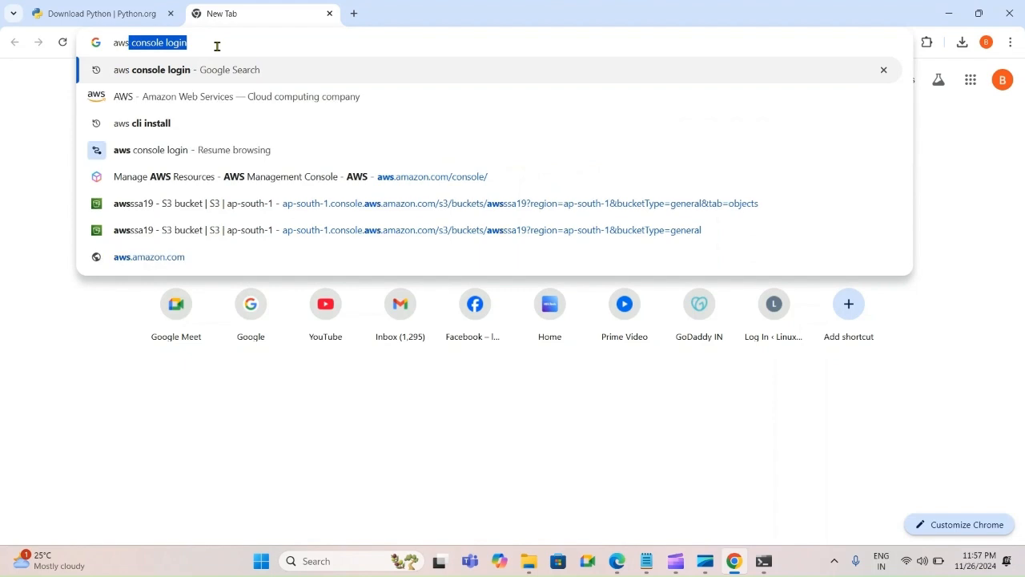
key(Return)
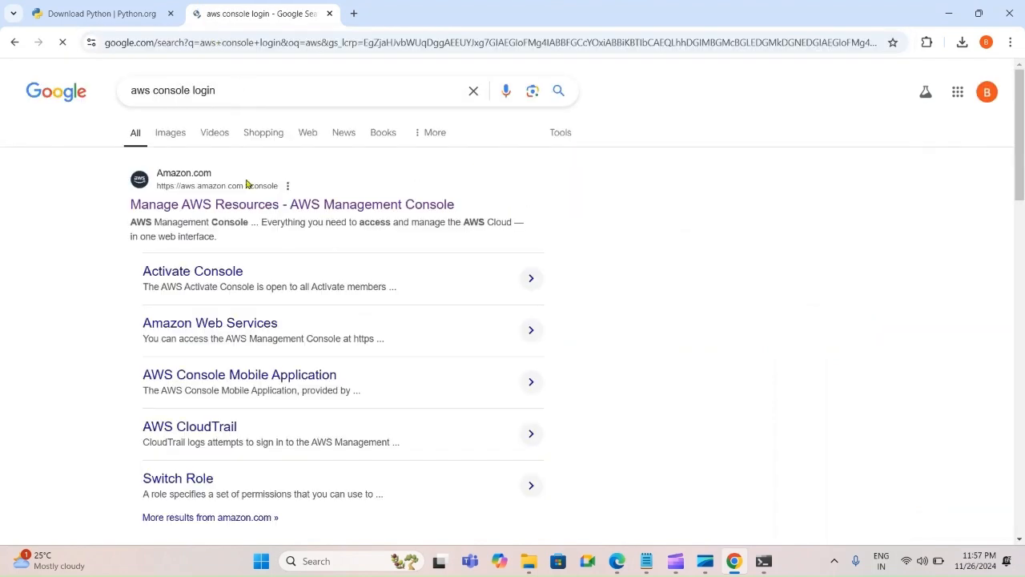
click(221, 208)
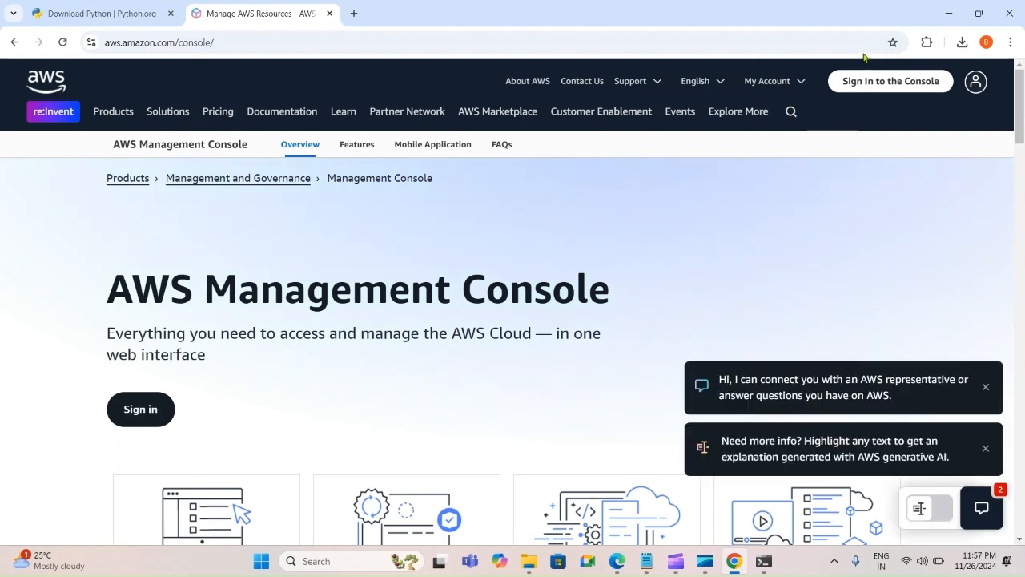
click(889, 81)
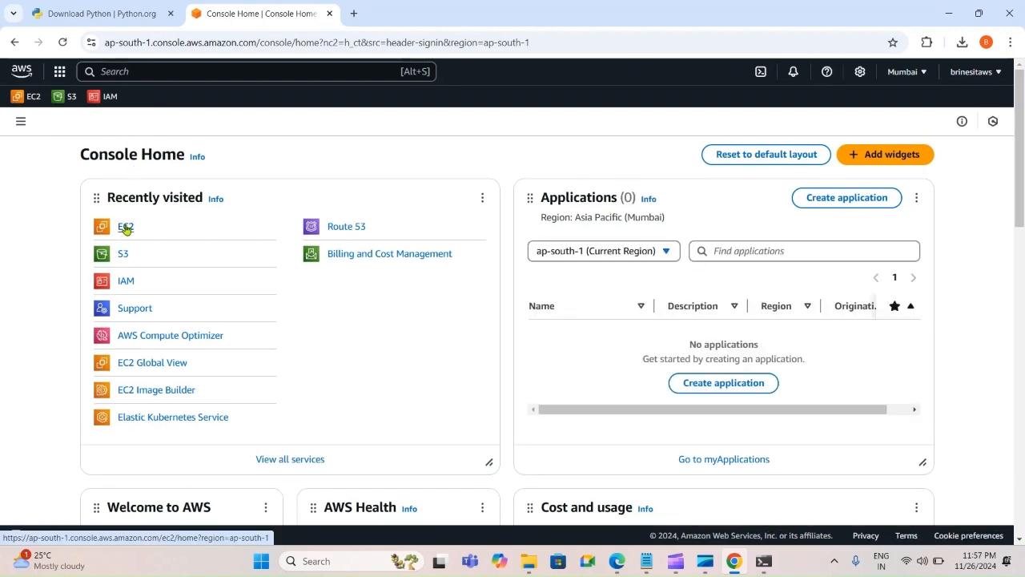
Open the EC2 instances list and remove the running-state filter to list every instance.
click(125, 227)
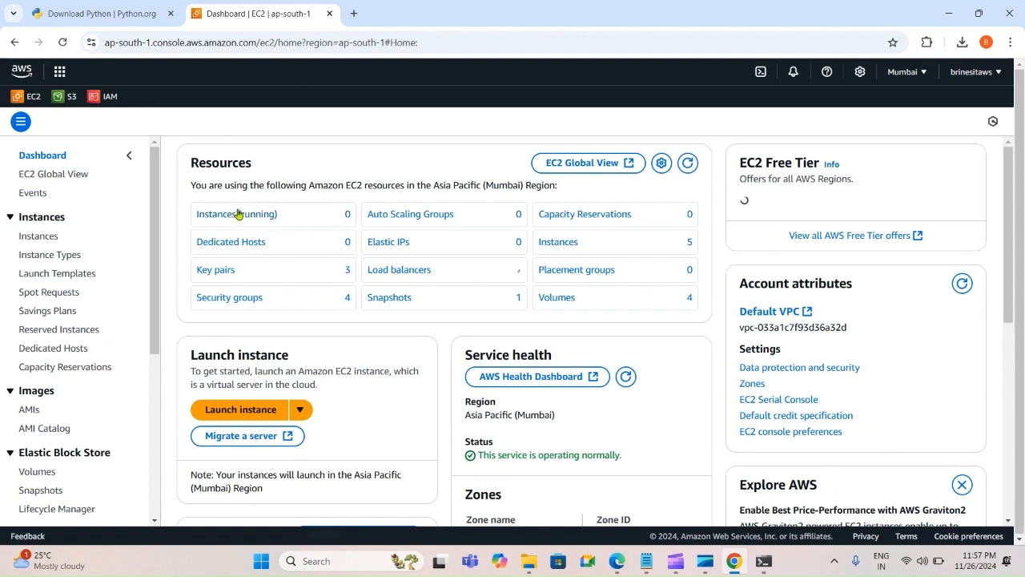
click(237, 213)
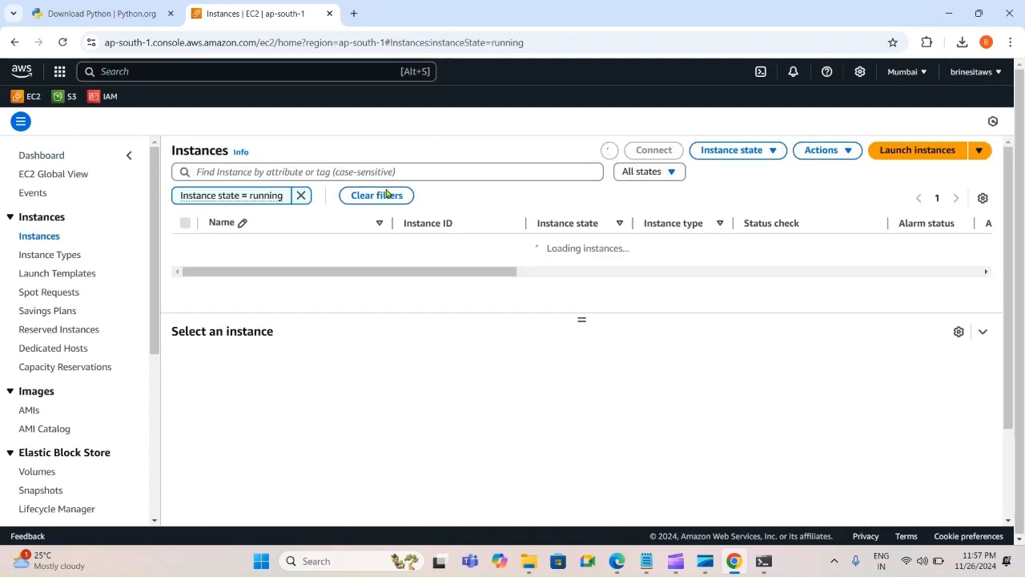
click(301, 196)
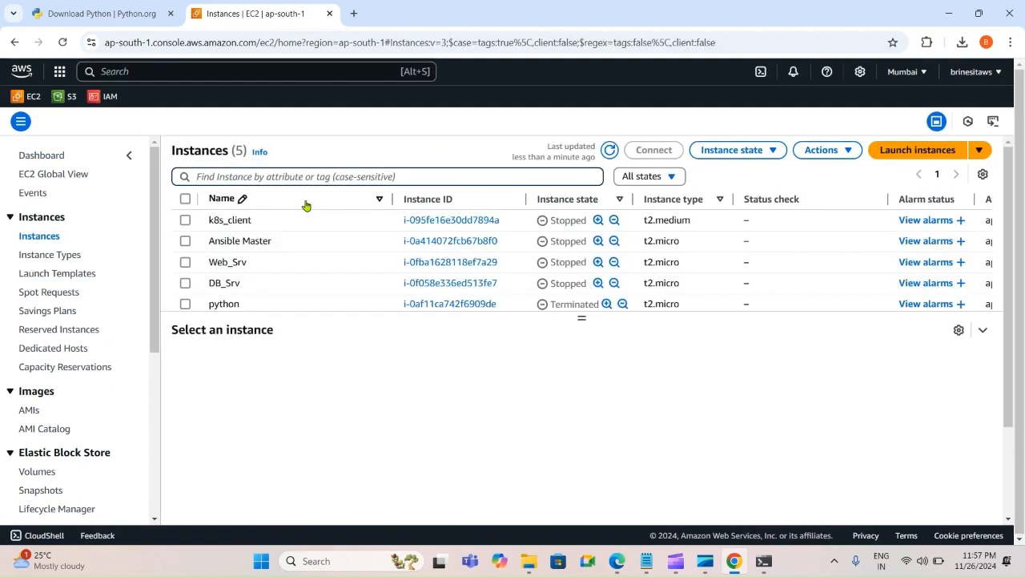
click(185, 305)
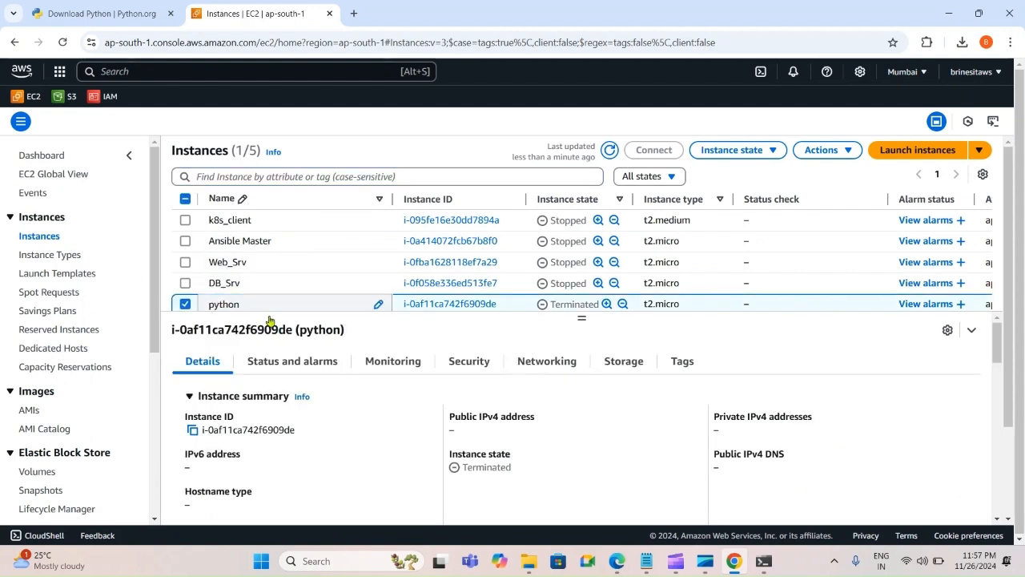
click(185, 305)
click(185, 304)
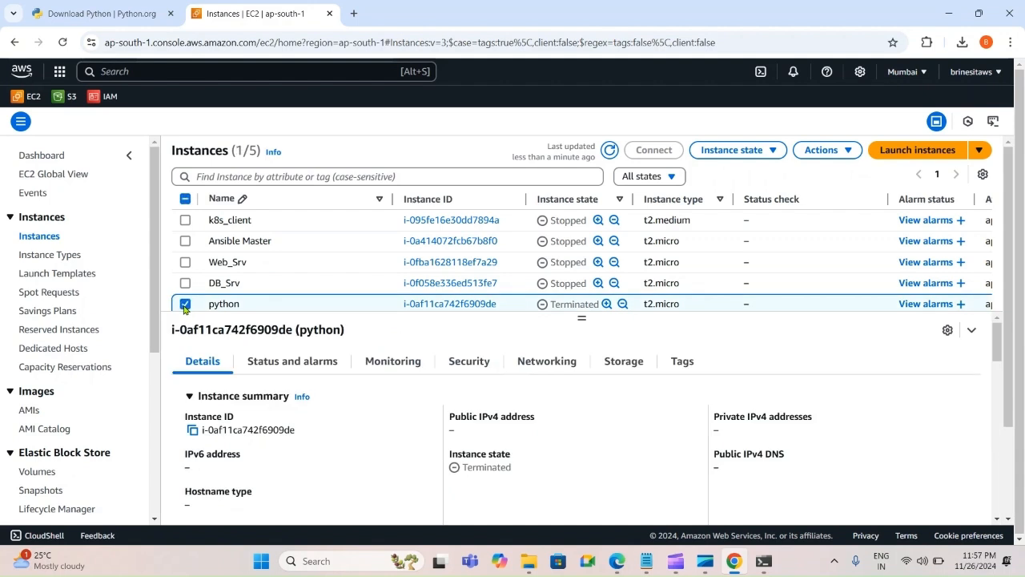
click(185, 305)
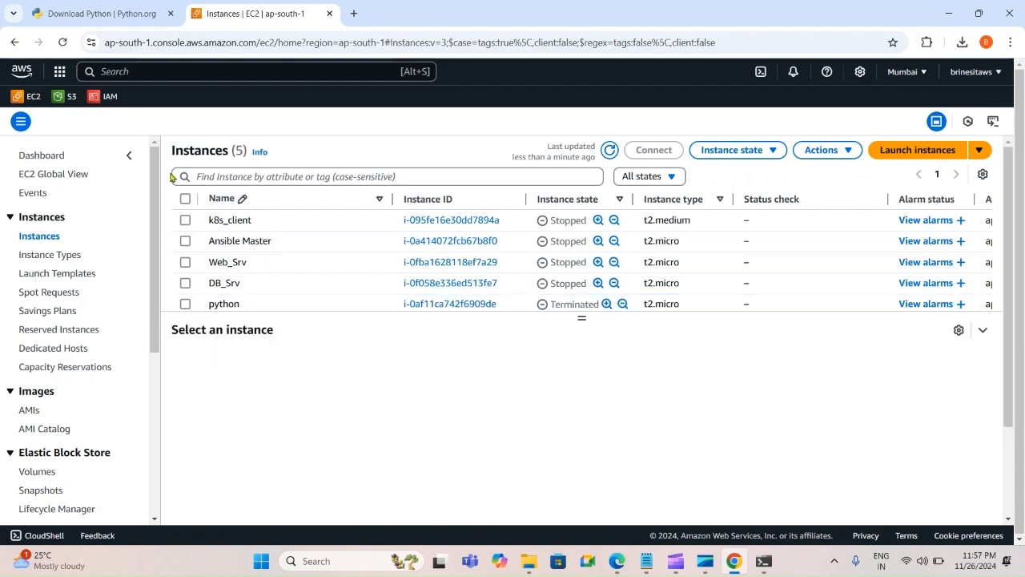
Start the stopped k8s_client instance.
click(185, 221)
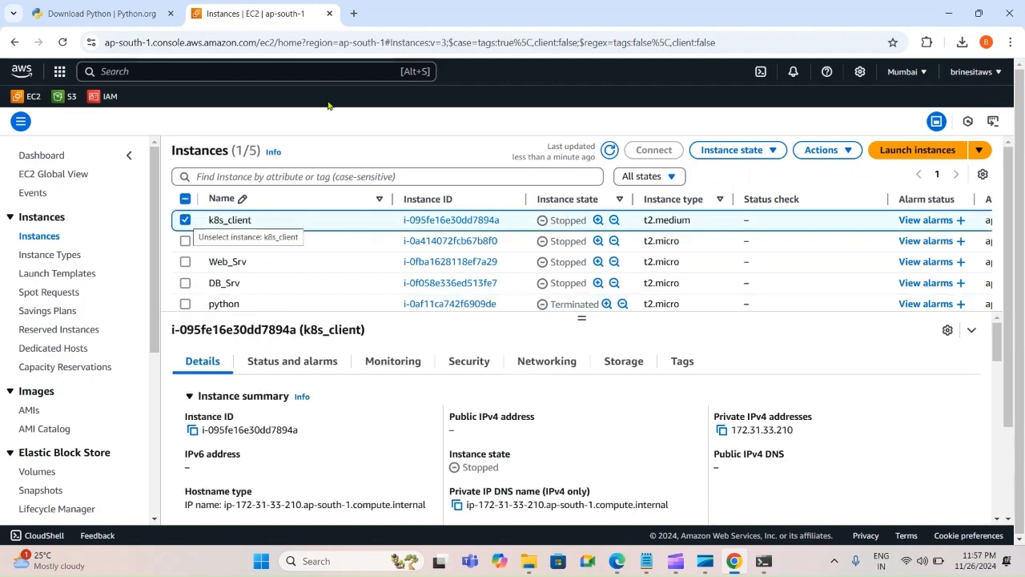
click(728, 150)
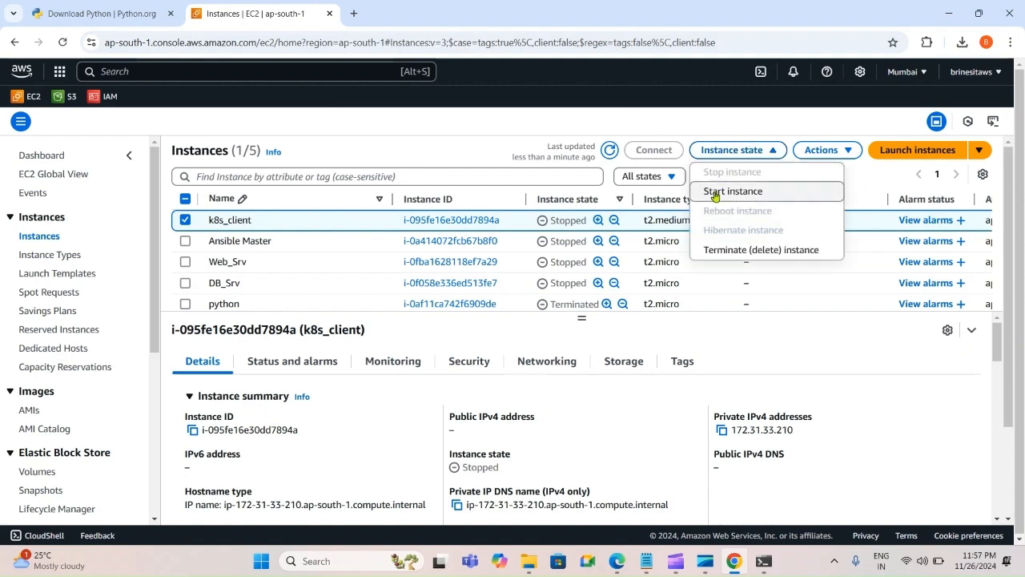
click(719, 194)
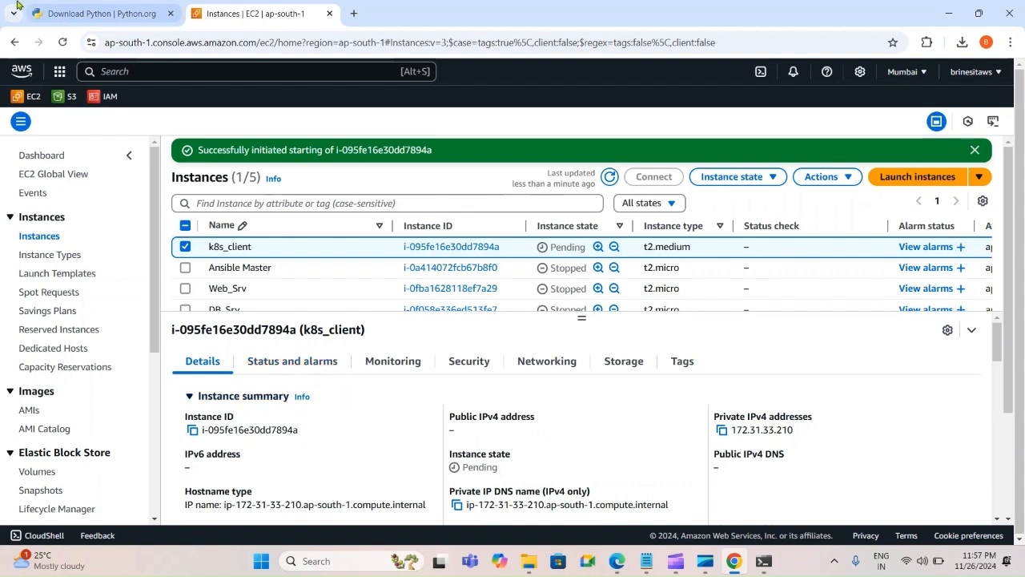
Reload the instances page and copy the public IPv4 address of k8s_client.
click(63, 42)
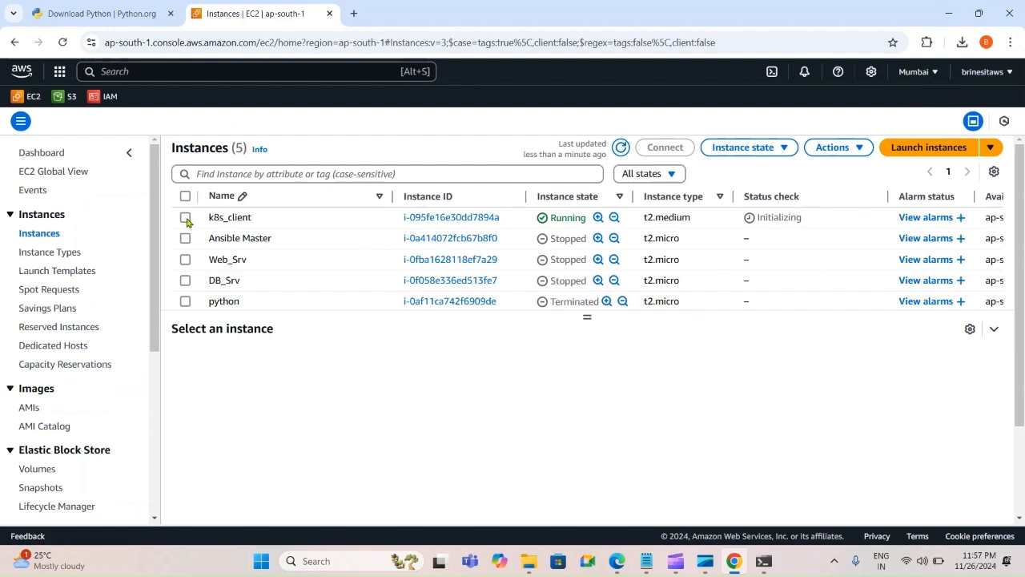
click(186, 221)
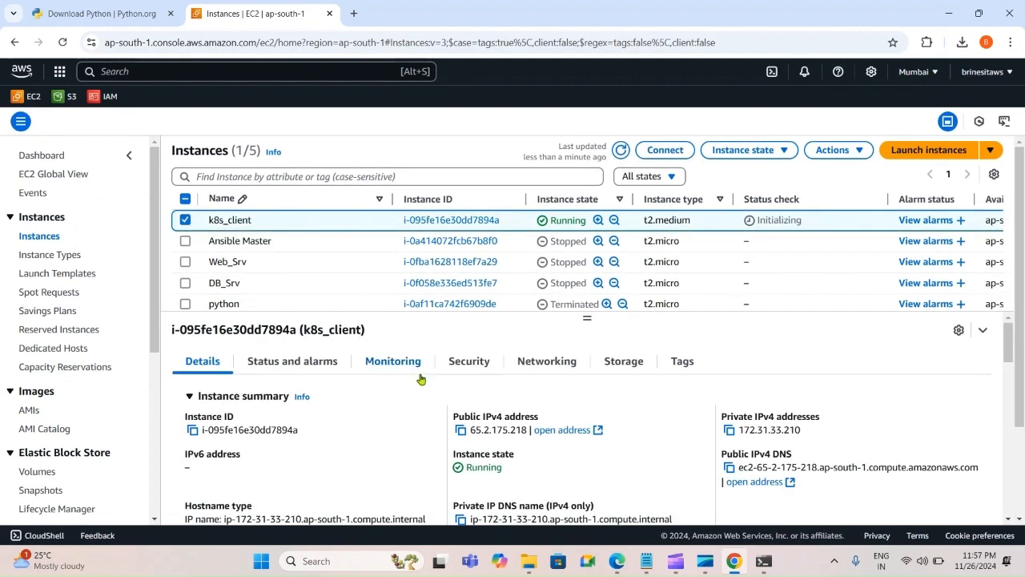
click(462, 430)
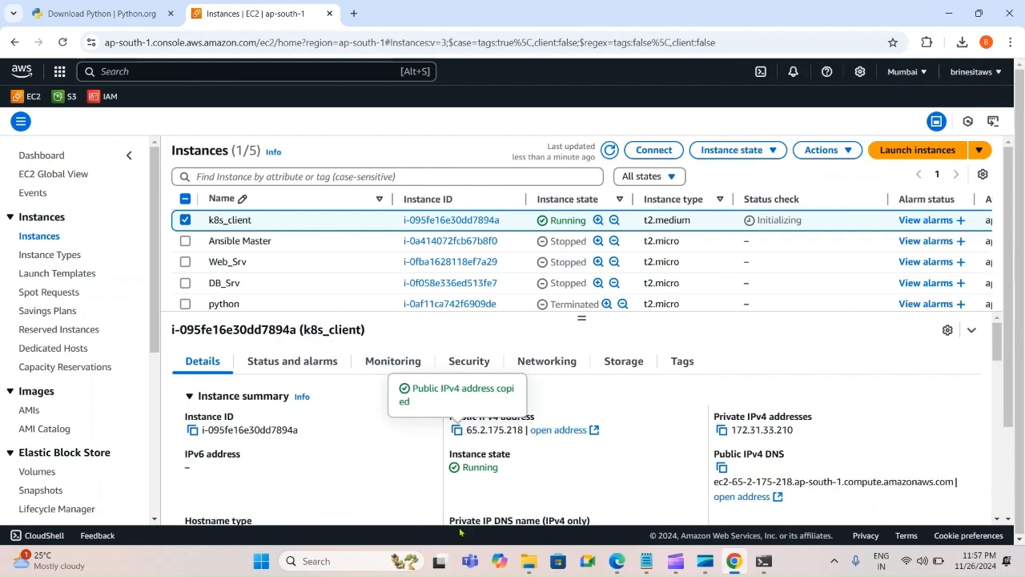
Find and launch PuTTY through Windows search, and enter the copied public IPv4 address as the host name.
click(364, 561)
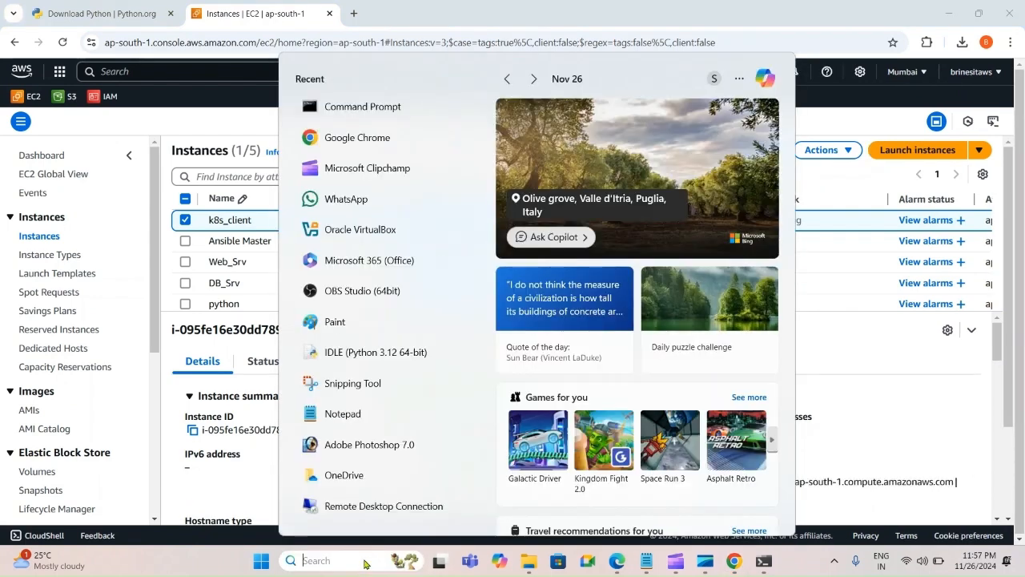
text(puuyt)
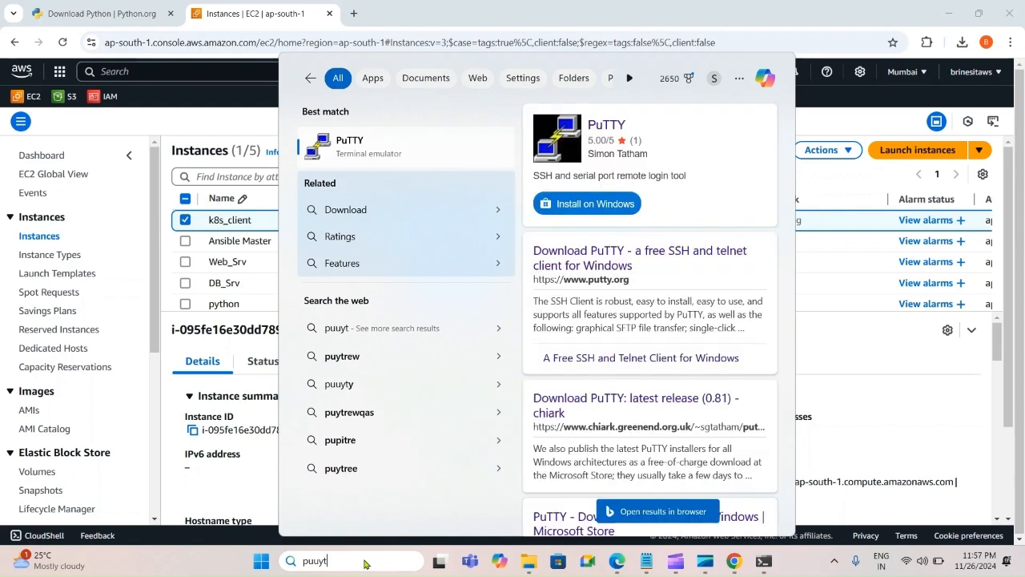
text(y)
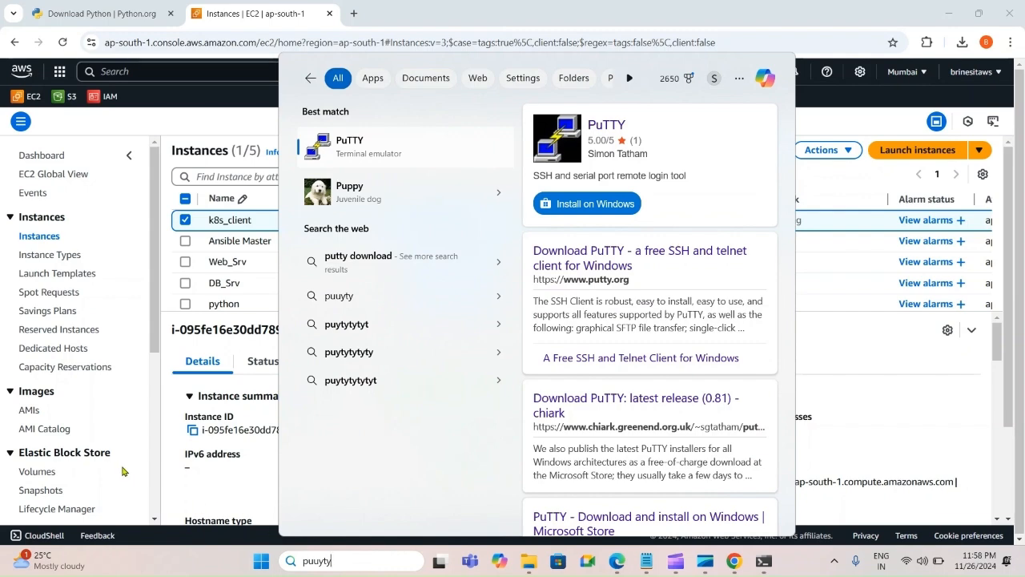
key(BackSpace)
key(BackSpace)
key(BackSpace)
key(BackSpace)
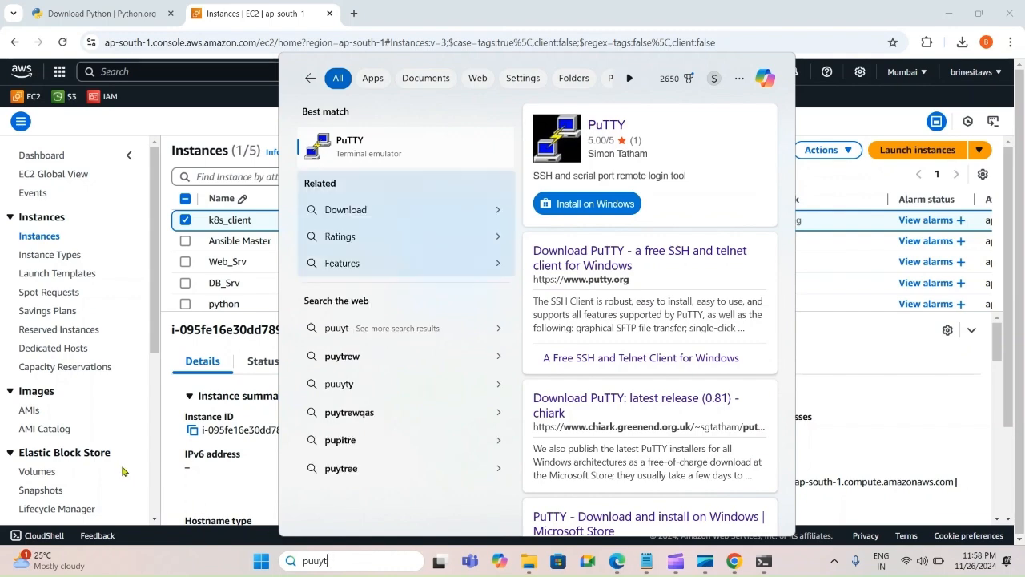
text(r)
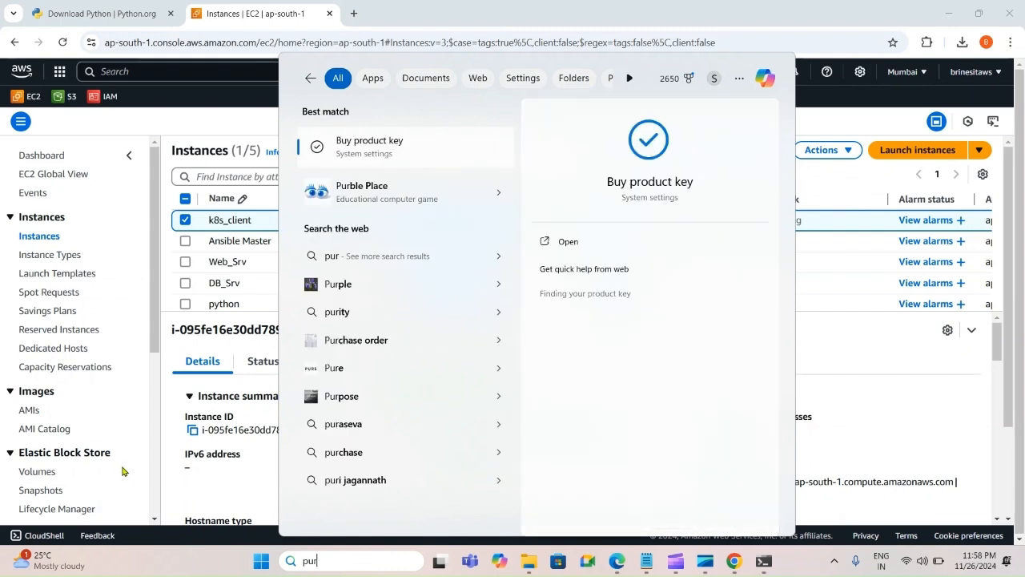
key(BackSpace)
text(tty)
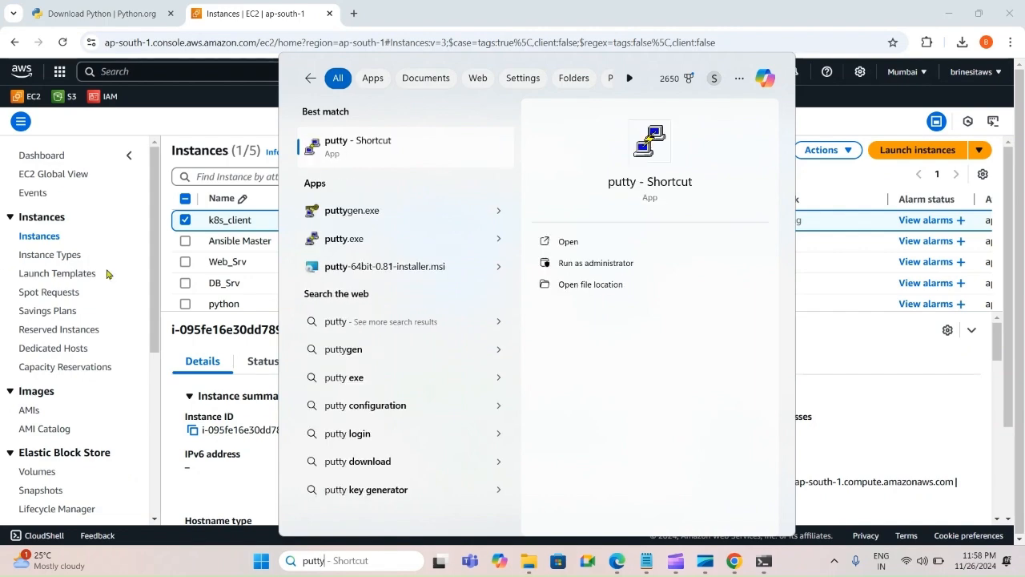
click(309, 142)
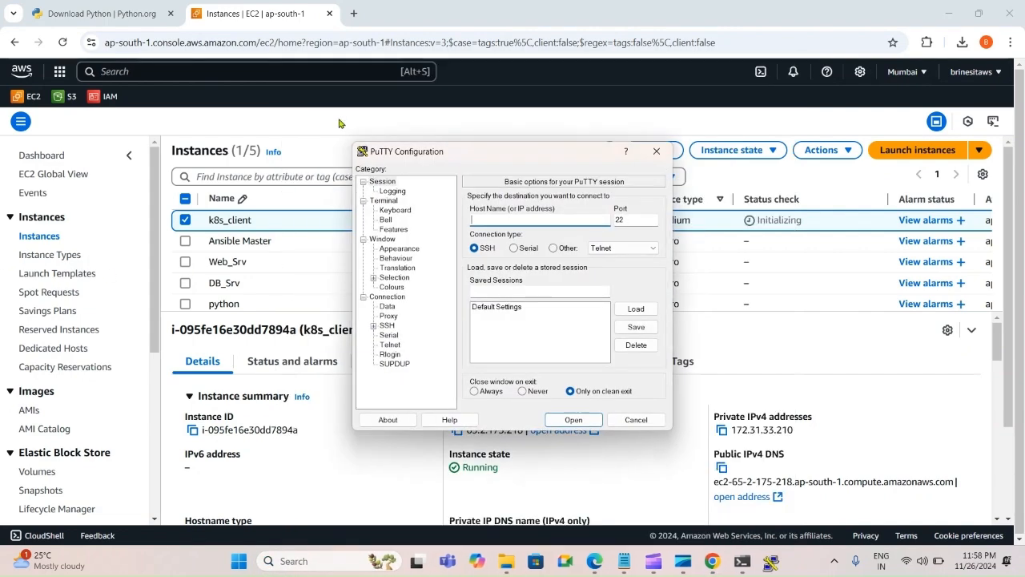
key(ctrl+v)
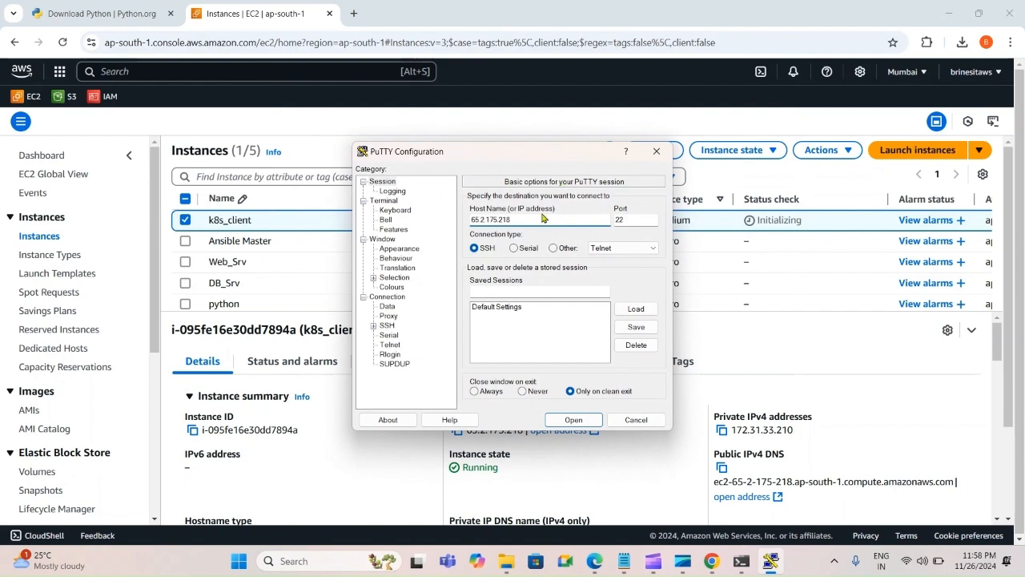
Choose ansible.ppk from Downloads as the private key file in the SSH authentication credentials.
click(385, 297)
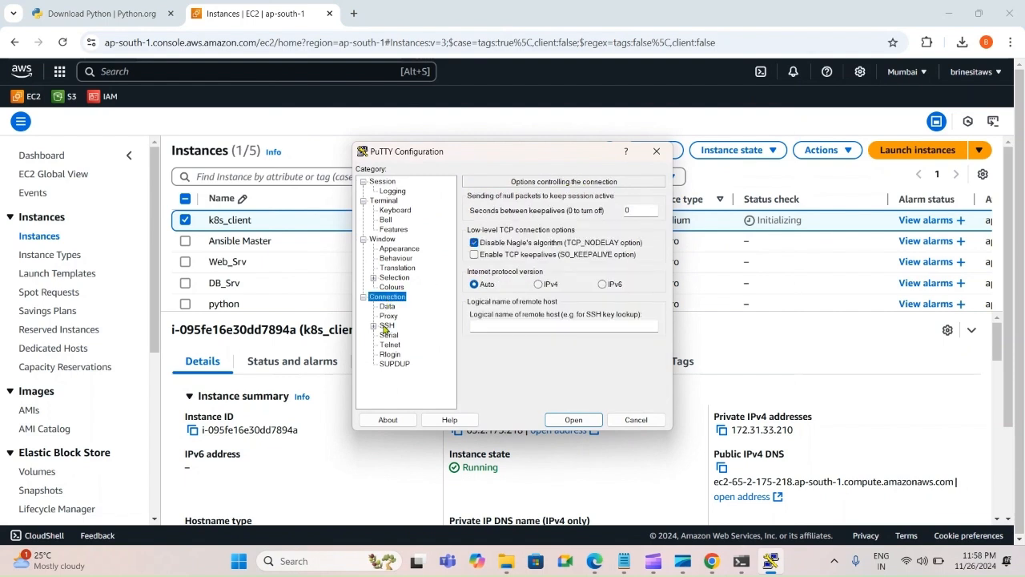
click(387, 328)
click(373, 327)
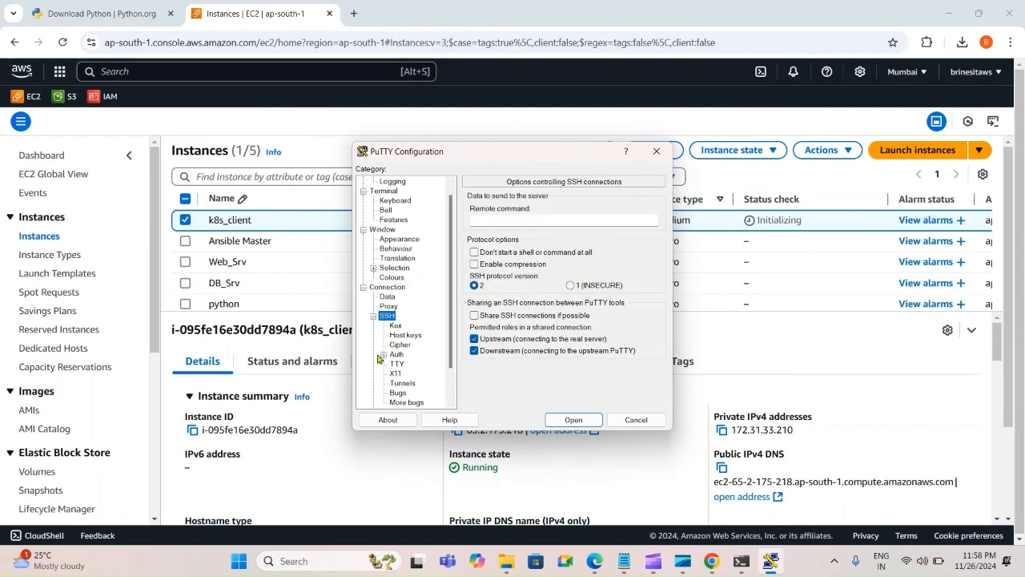
click(393, 355)
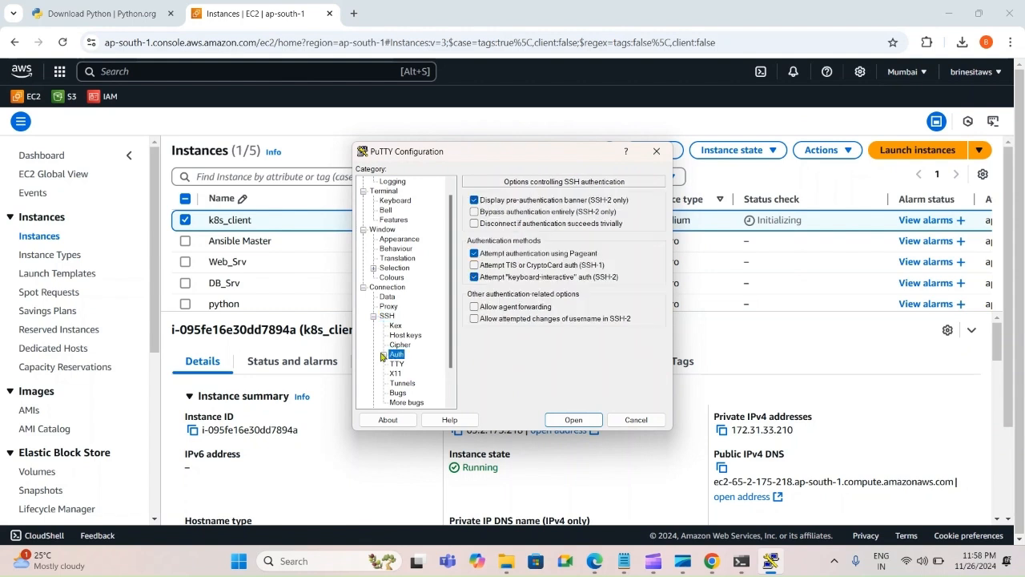
click(383, 354)
click(413, 365)
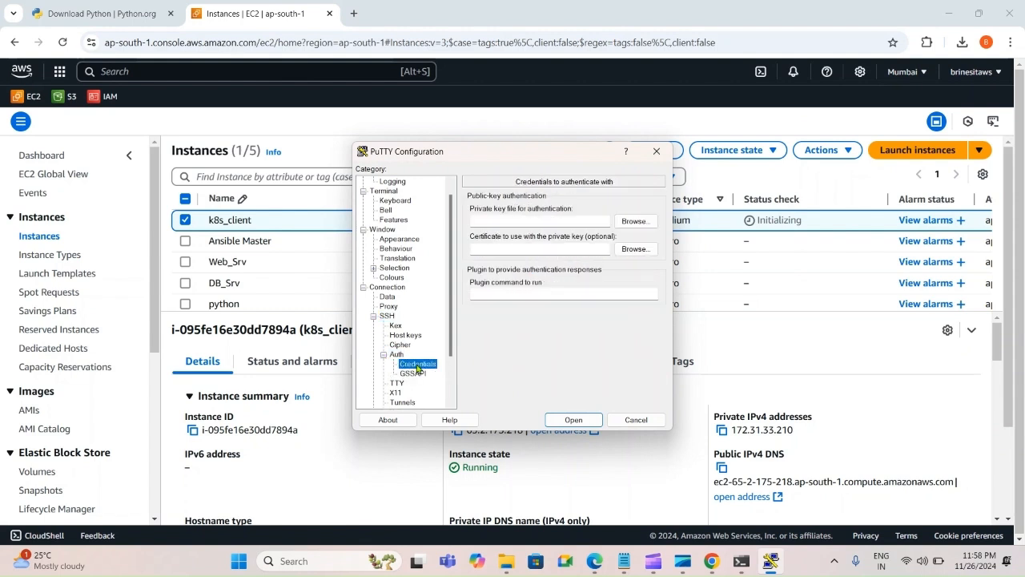
click(653, 224)
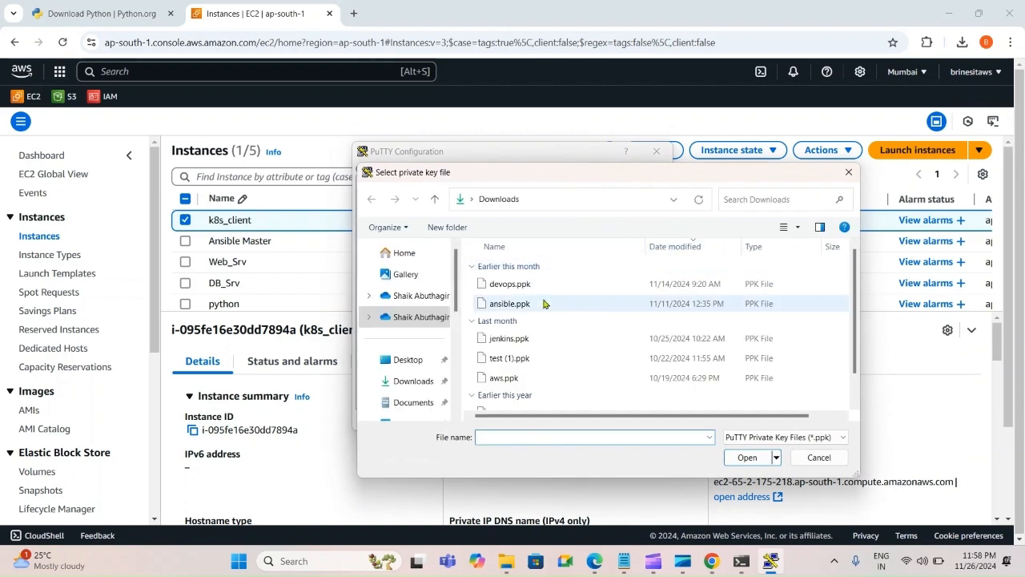
click(515, 302)
double_click(513, 299)
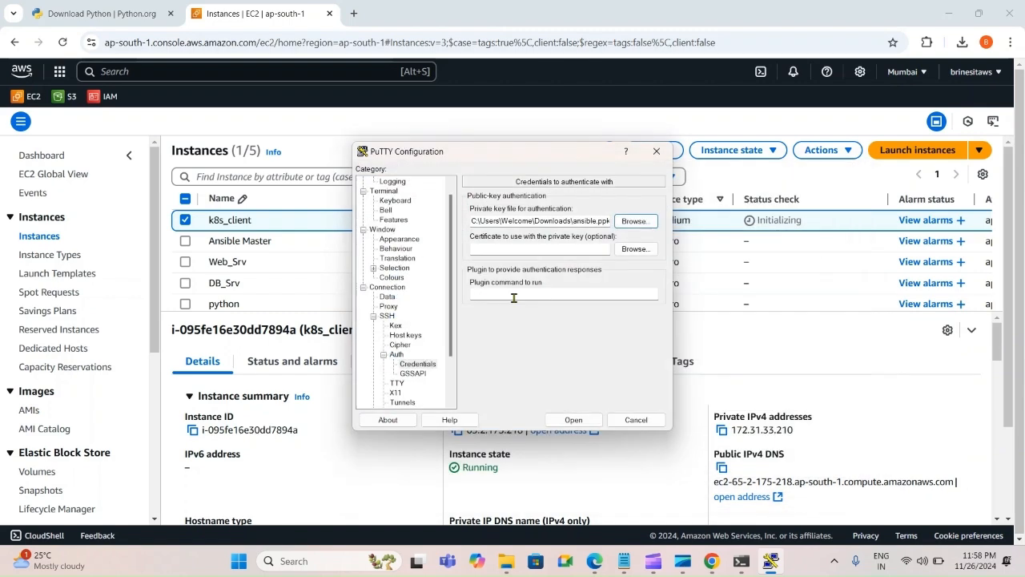
Open the SSH session, accept the server's host key, and log in as ec2-user.
click(574, 420)
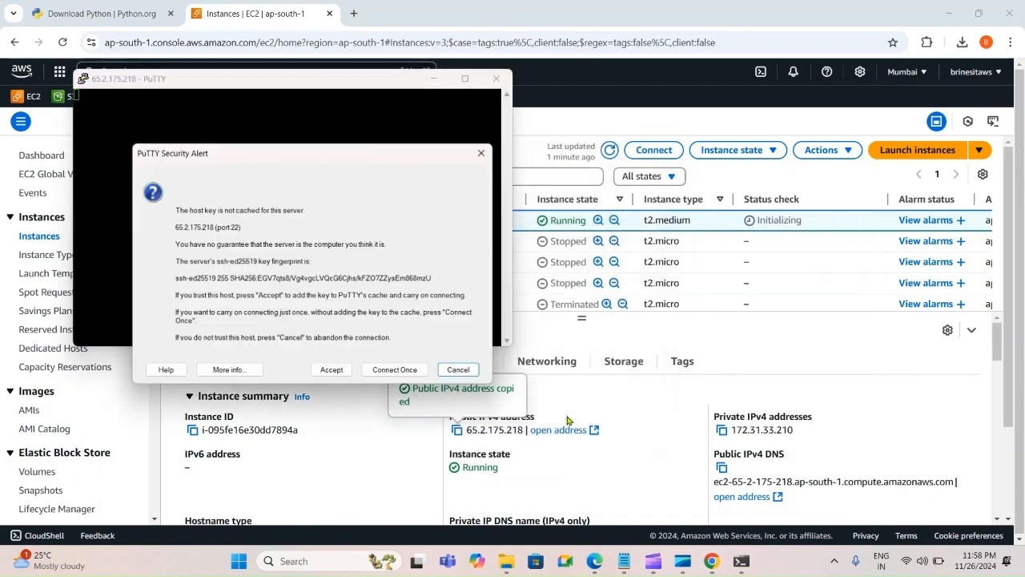
click(331, 374)
text(ec)
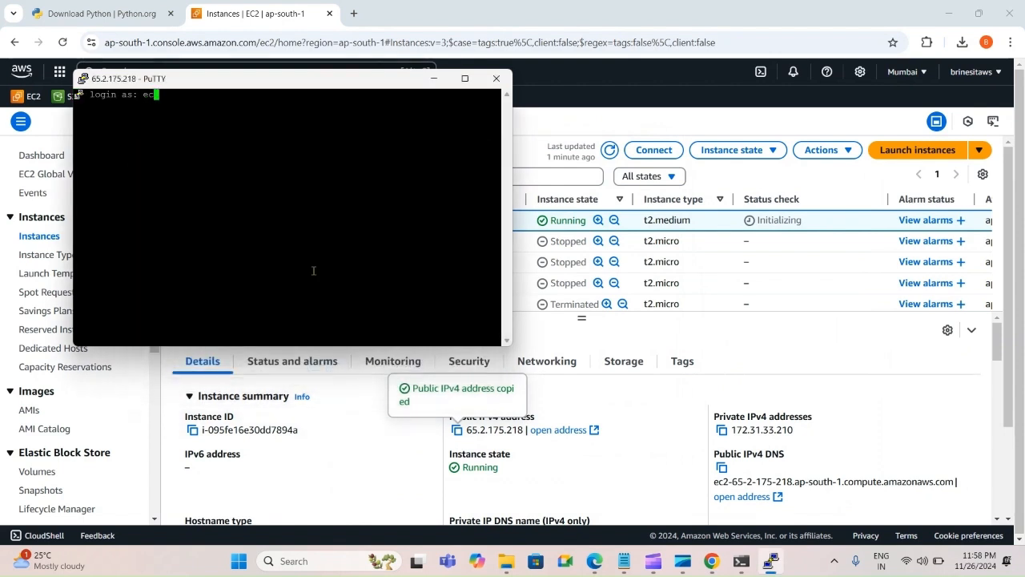
text(2-user)
key(Return)
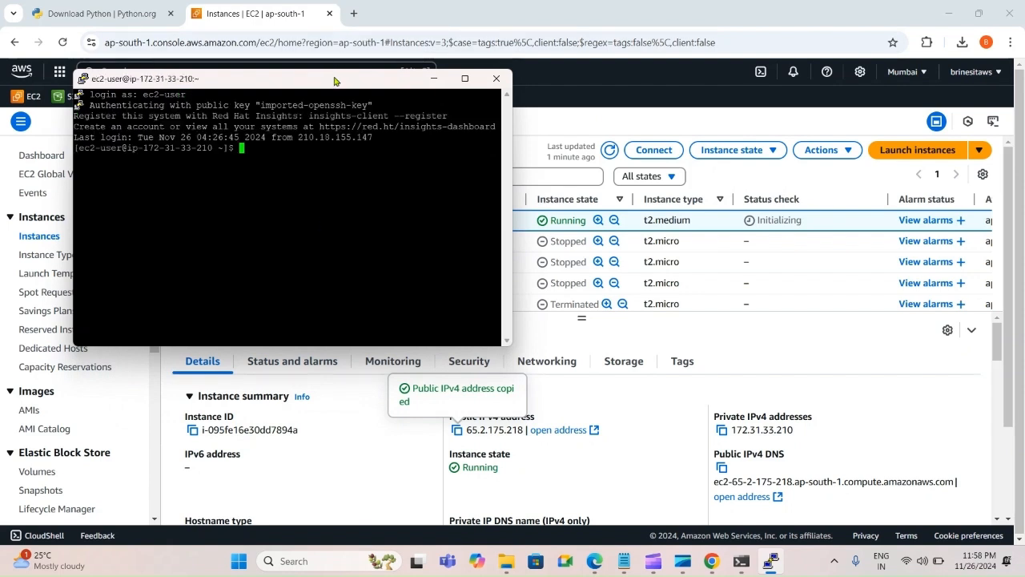
Change the PuTTY terminal font to Courier New, bold, size 16, apply the setting, and maximize the terminal window.
right_click(334, 80)
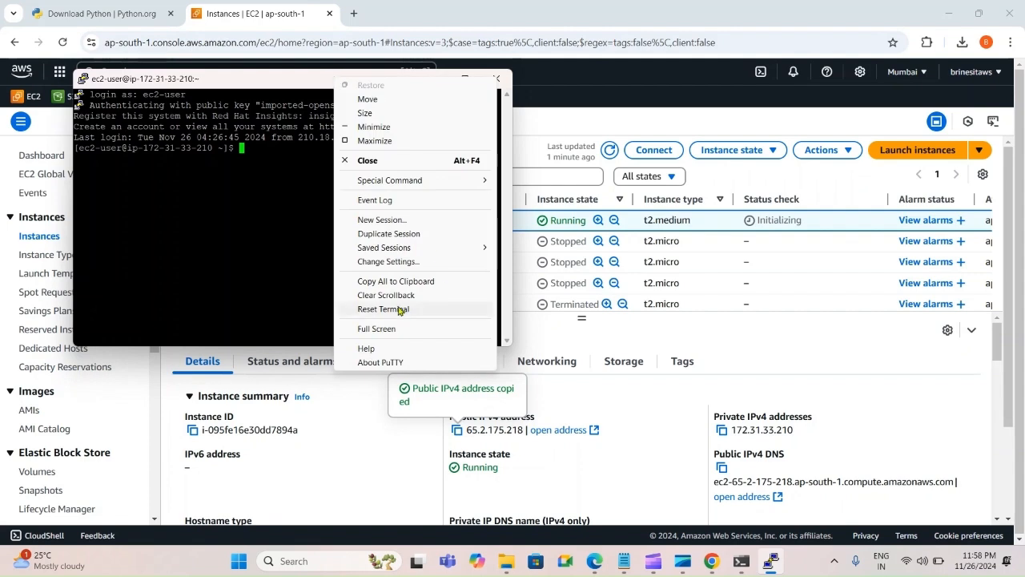
click(387, 262)
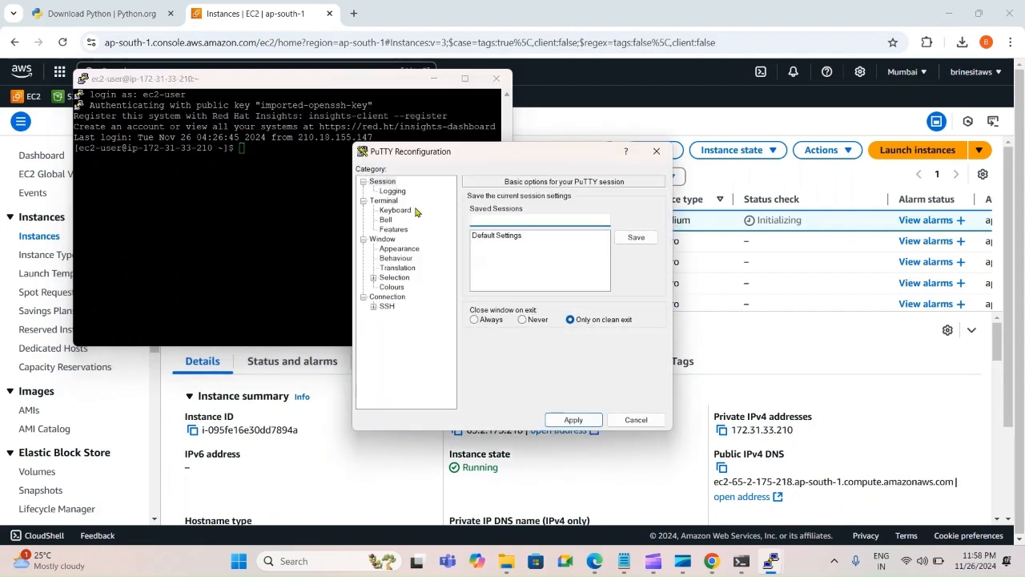
click(390, 251)
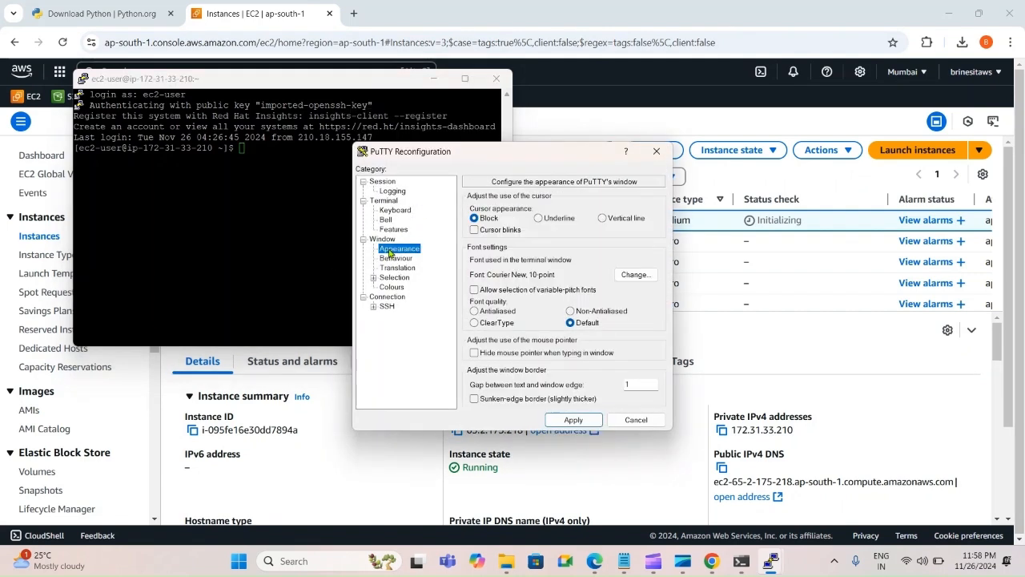
click(635, 274)
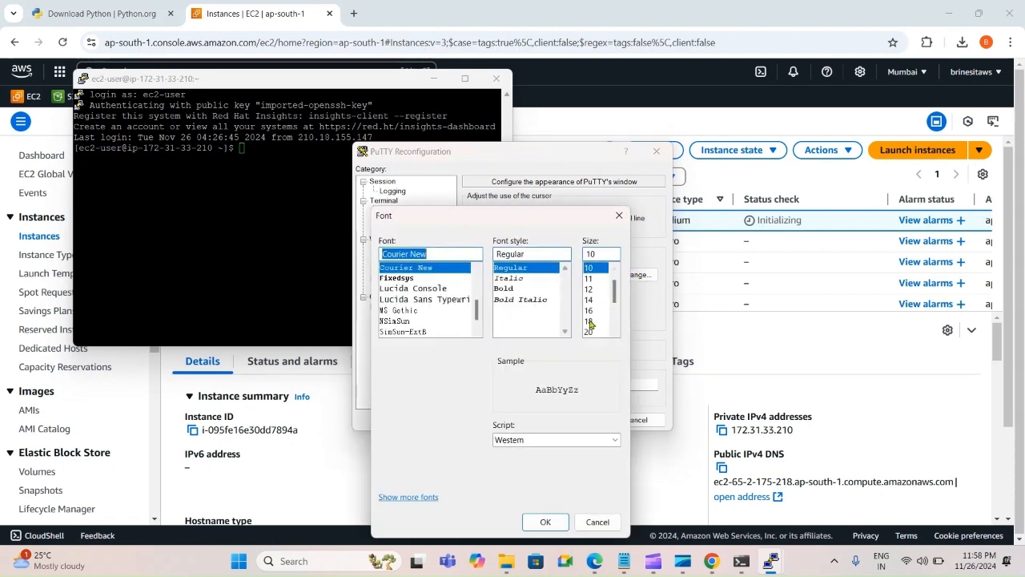
click(589, 310)
click(511, 288)
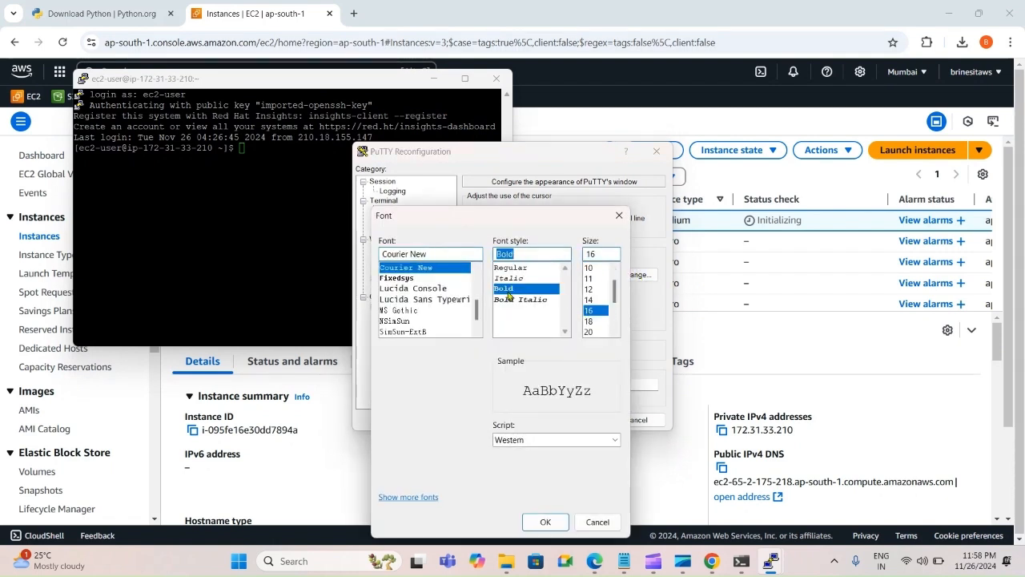
click(544, 521)
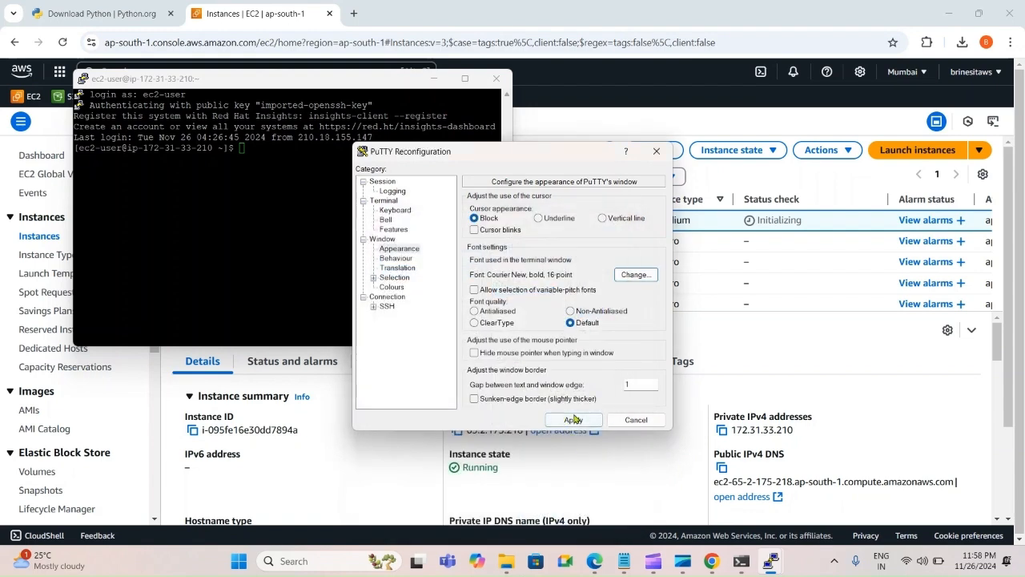
click(572, 419)
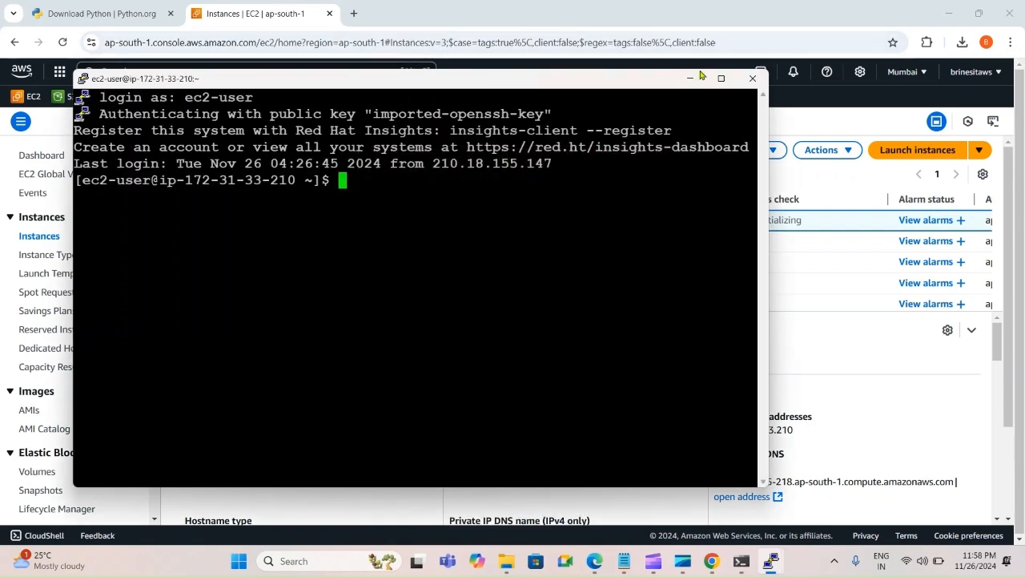
click(721, 78)
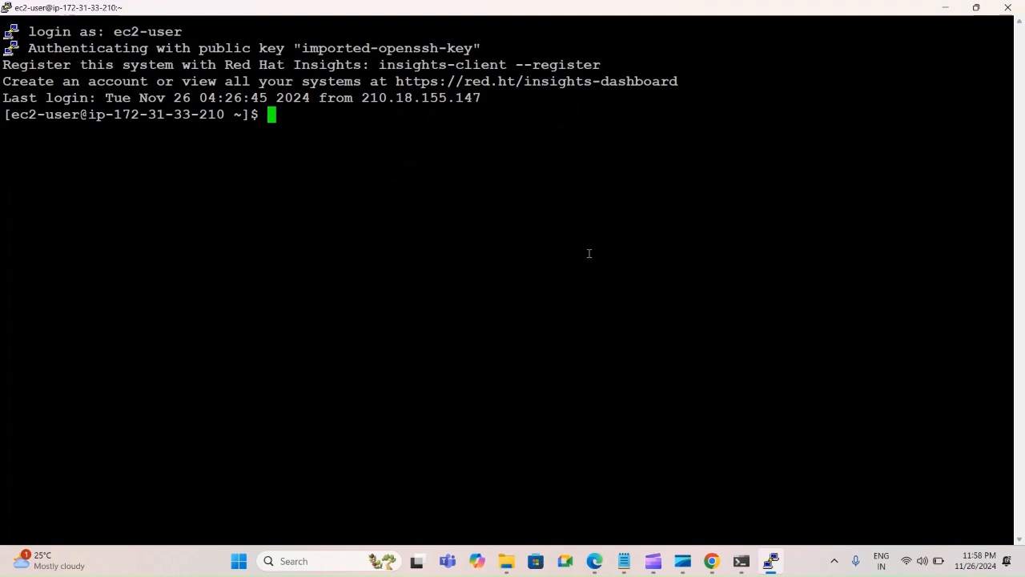
Switch to a root login shell with sudo su - and clear the terminal screen.
text(sudo su )
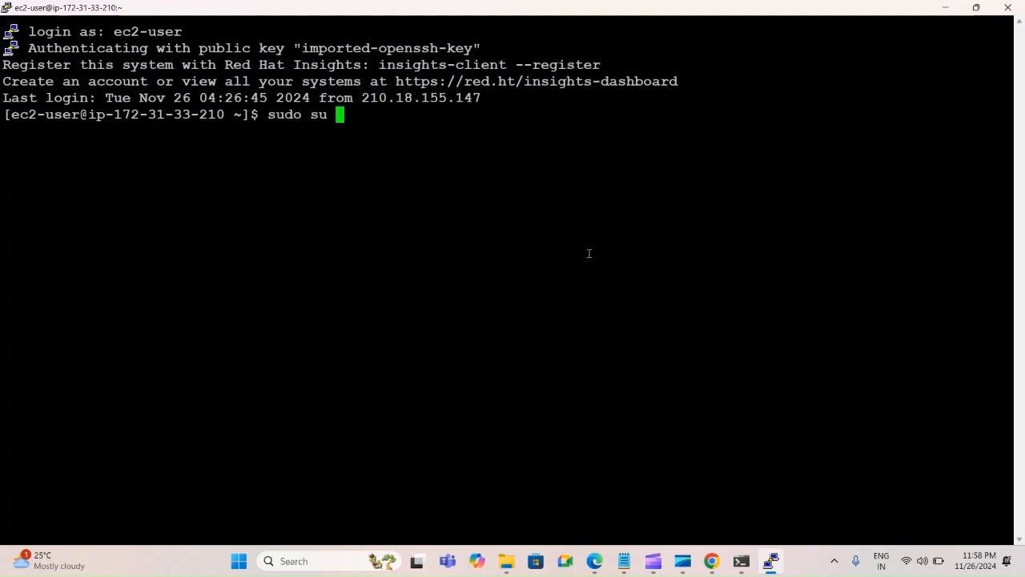
text(-)
key(Return)
text(cle)
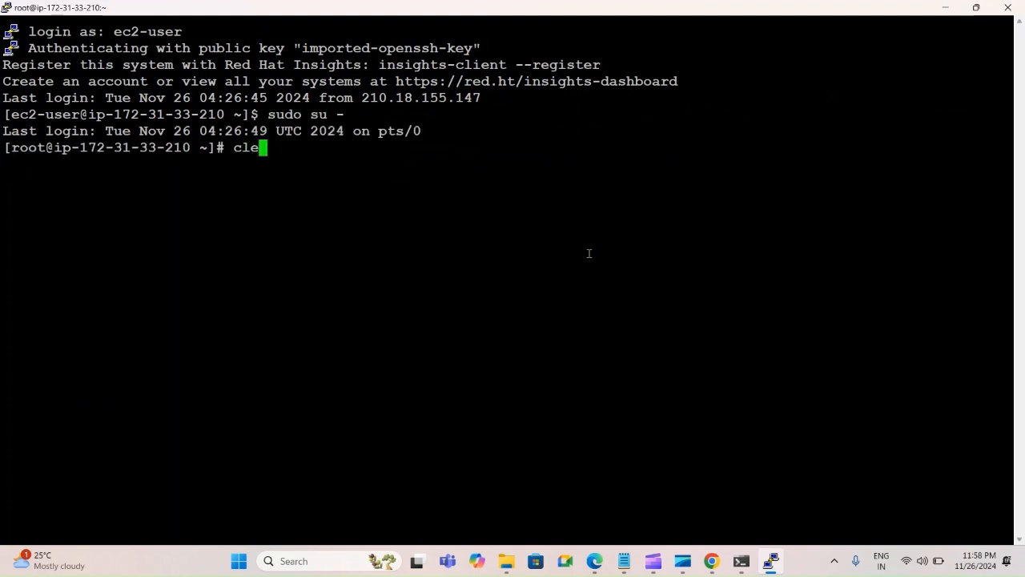
text(ar)
key(Return)
key(Return)
text(\)
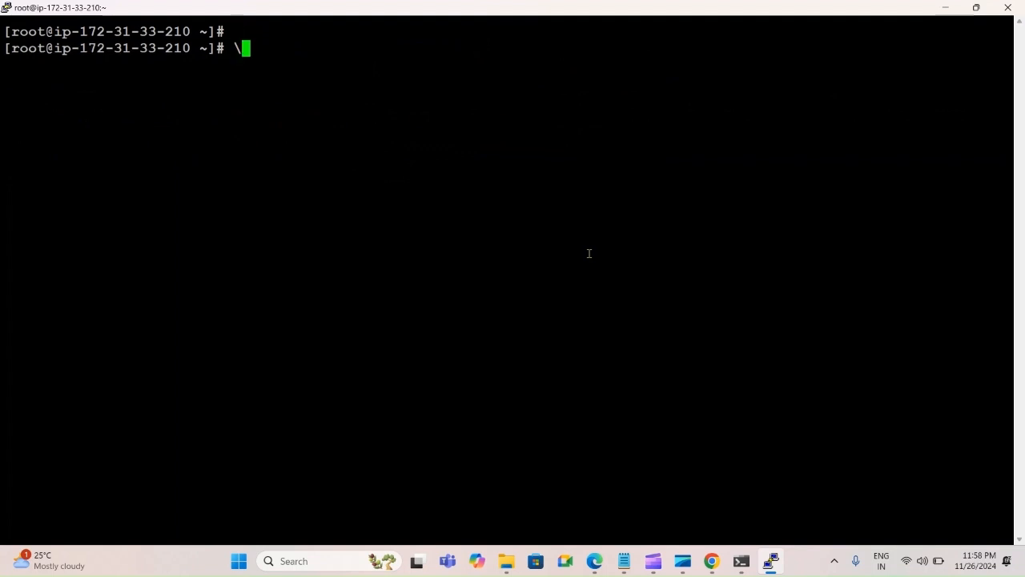
key(BackSpace)
key(Return)
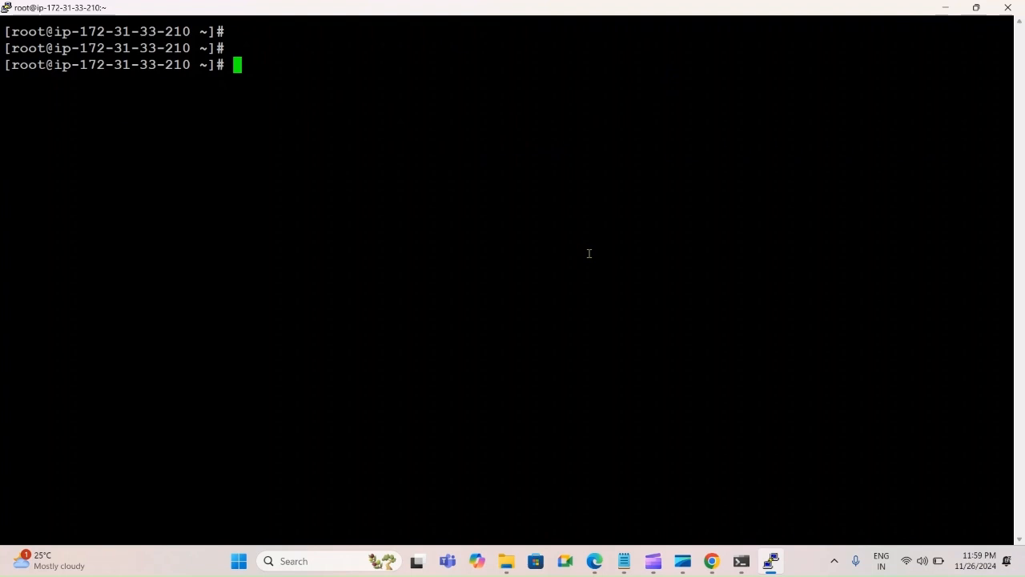
text(yum u)
key(BackSpace)
key(BackSpace)
key(BackSpace)
key(BackSpace)
key(BackSpace)
Check the installed Python version on the Linux server with python --version.
text(pytho)
key(BackSpace)
text(on --)
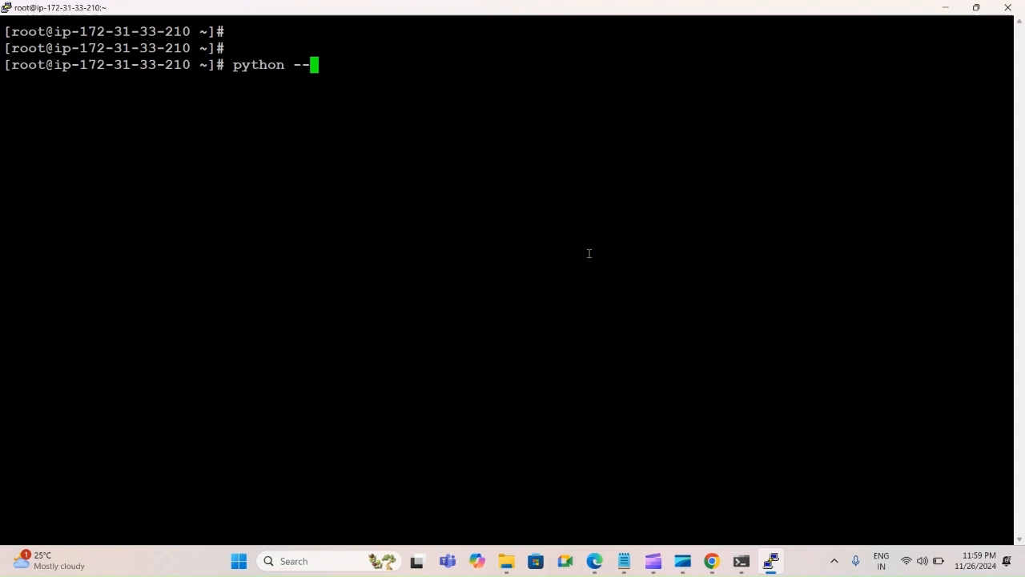
text(version)
key(Return)
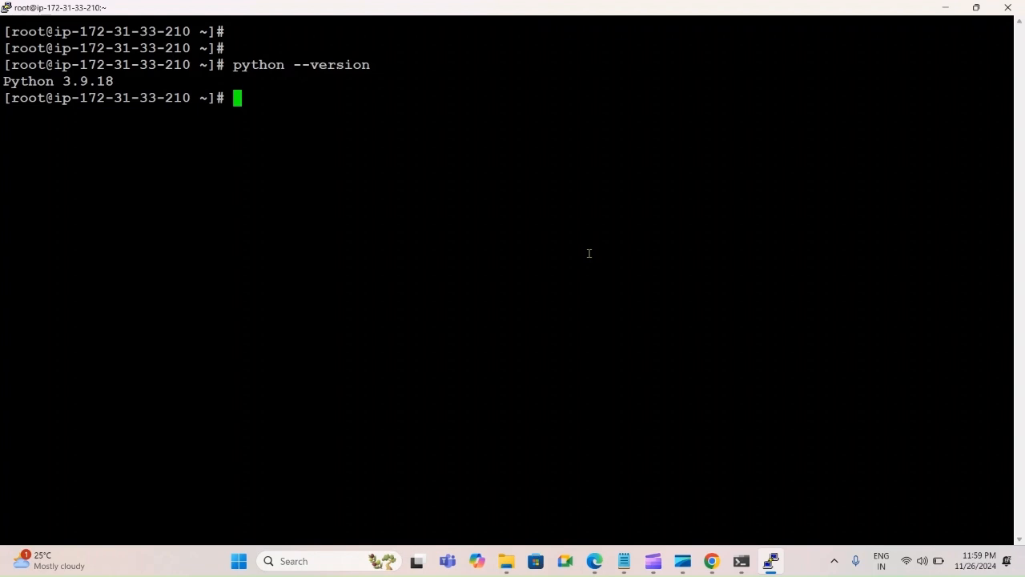
Run yum install python and accept the proposed package transaction with y.
text(yum install)
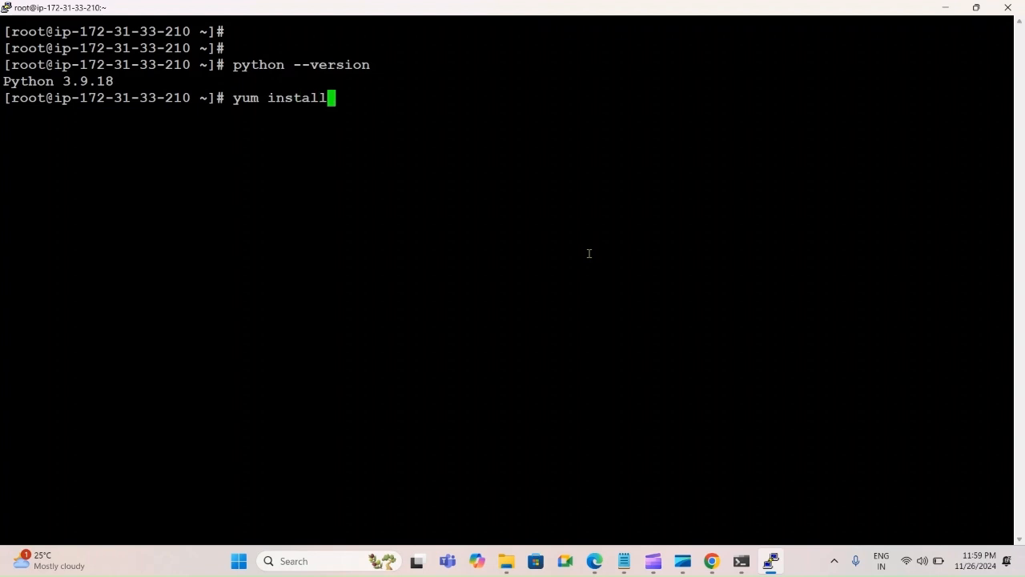
text( python)
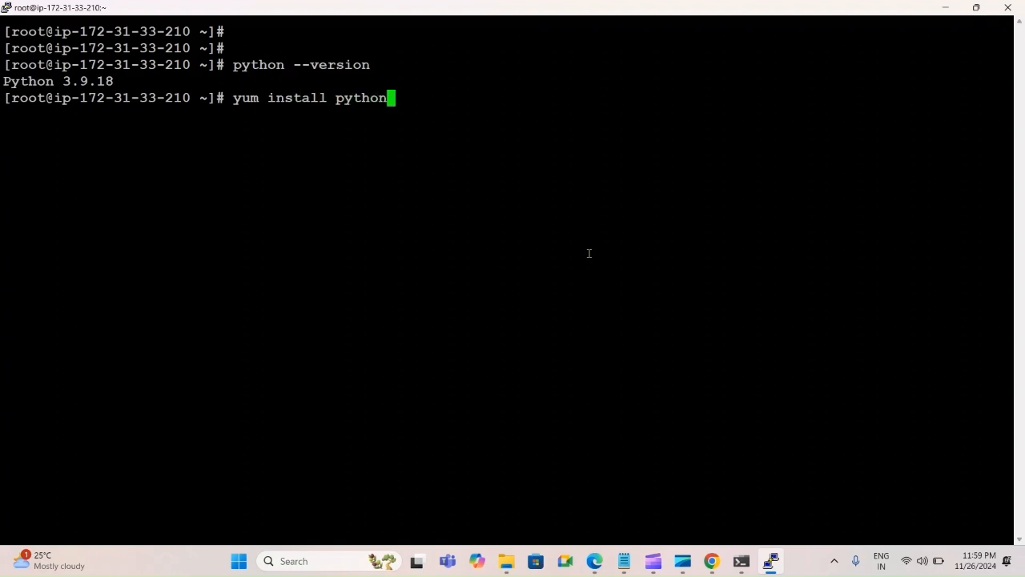
key(Return)
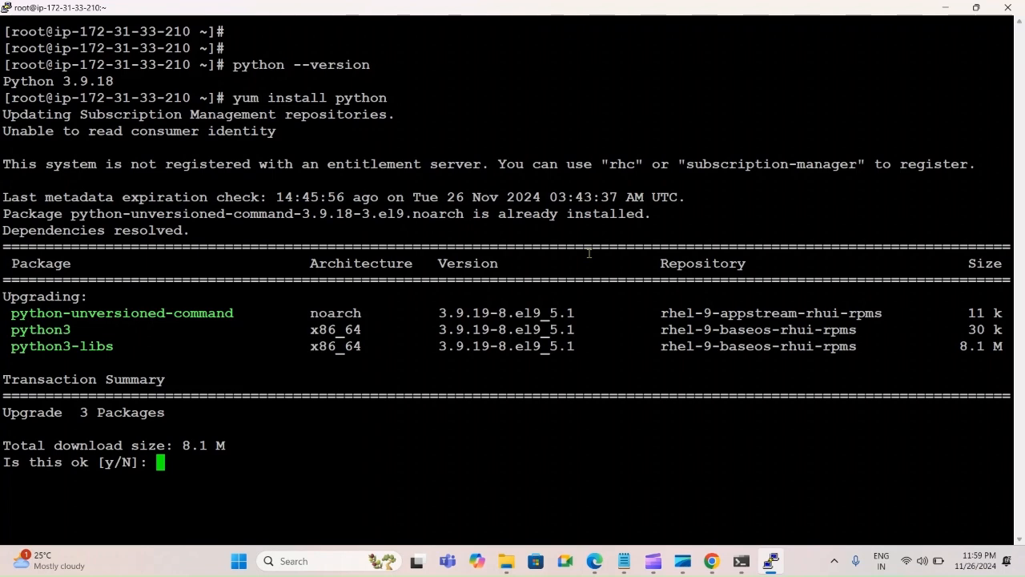
text(y)
key(Return)
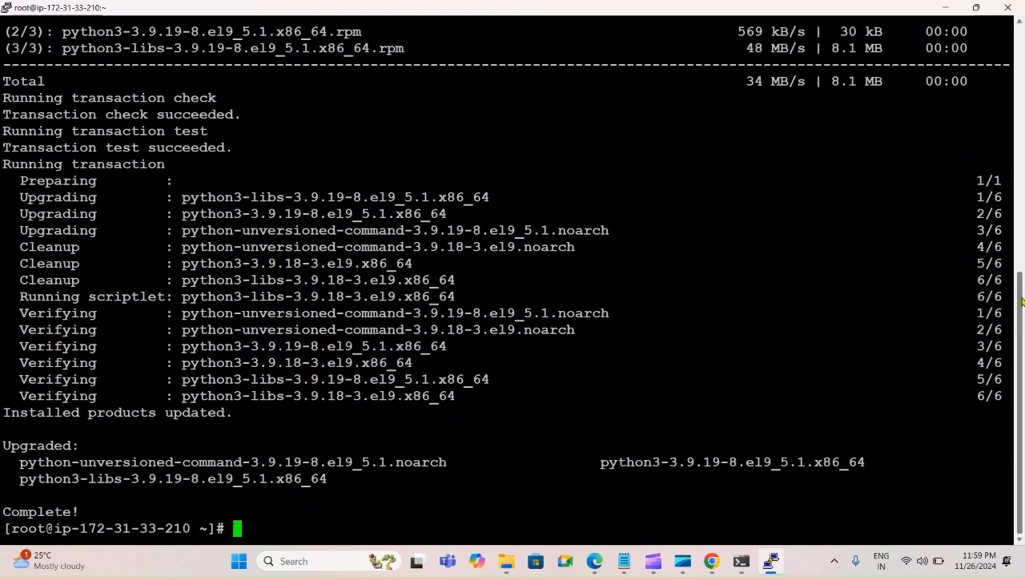
Review the earlier Python version output, run python --version again, and compare the two versions.
drag(1022, 301, 1023, 69)
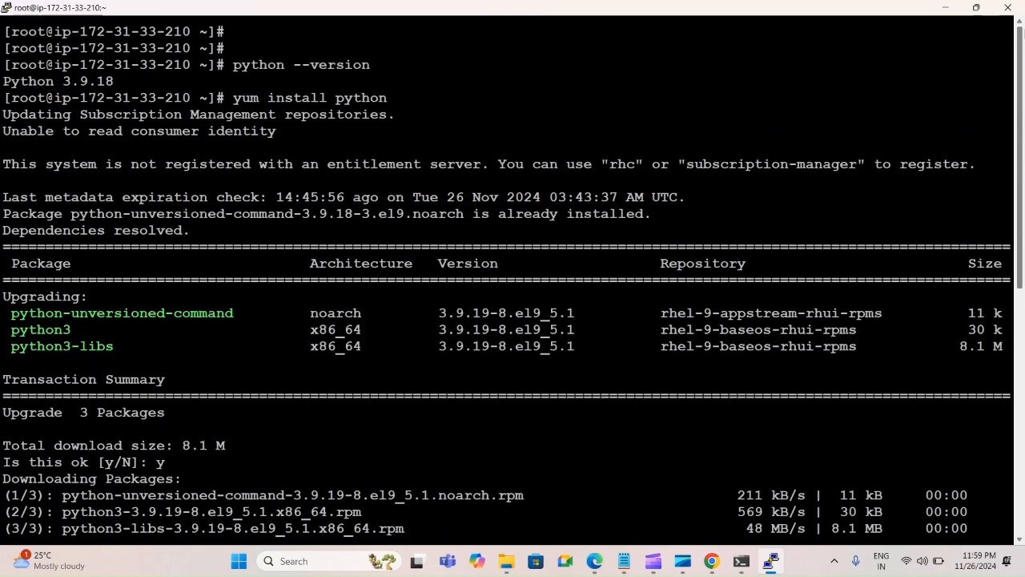
double_click(102, 81)
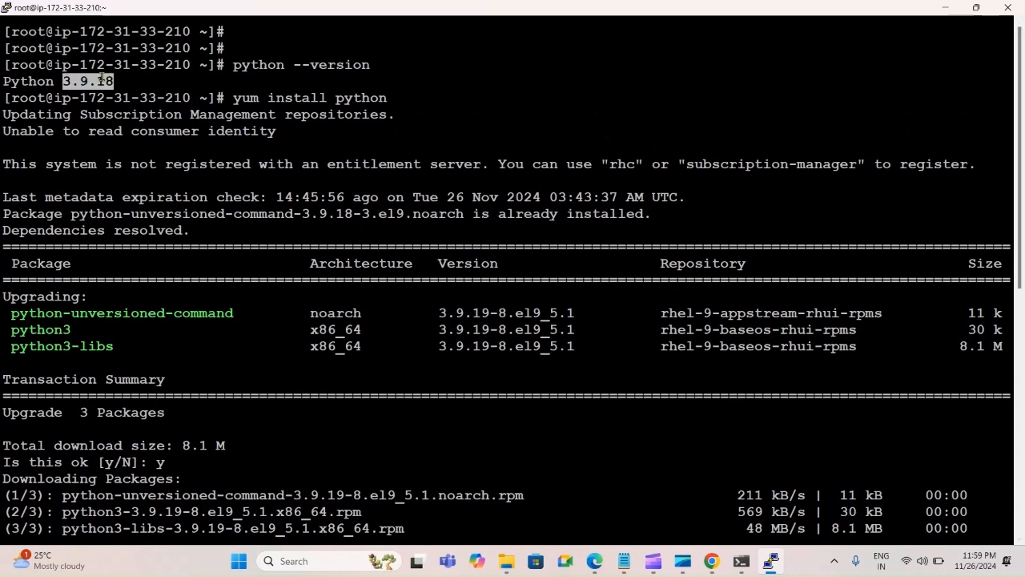
click(285, 259)
key(Up)
key(Up)
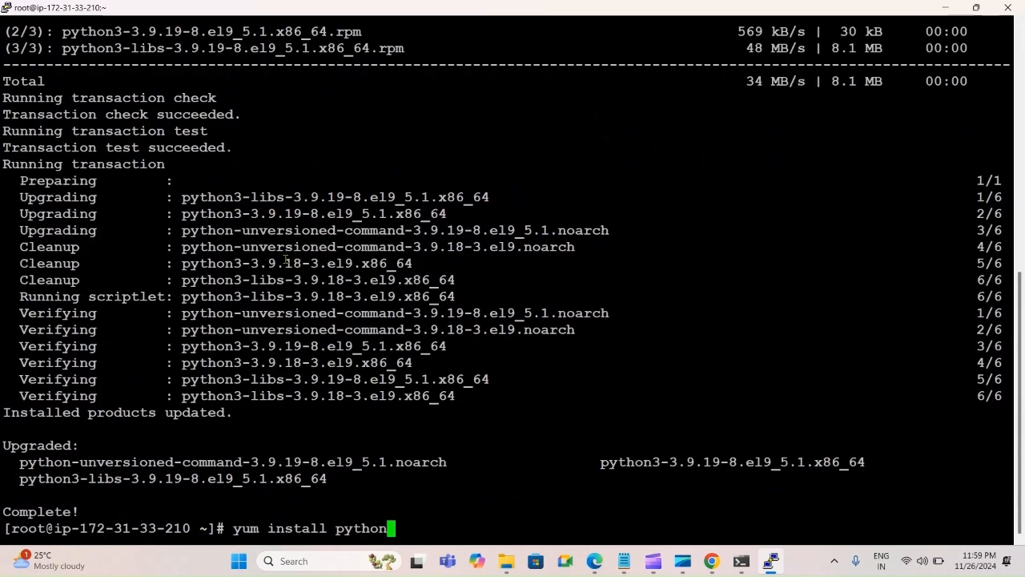
key(Return)
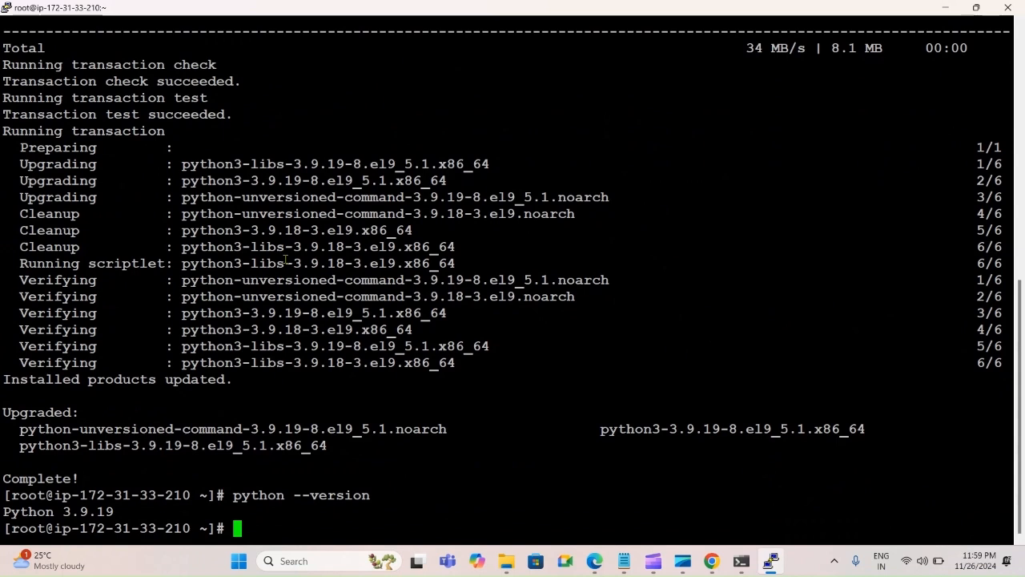
double_click(105, 513)
click(195, 447)
key(Up)
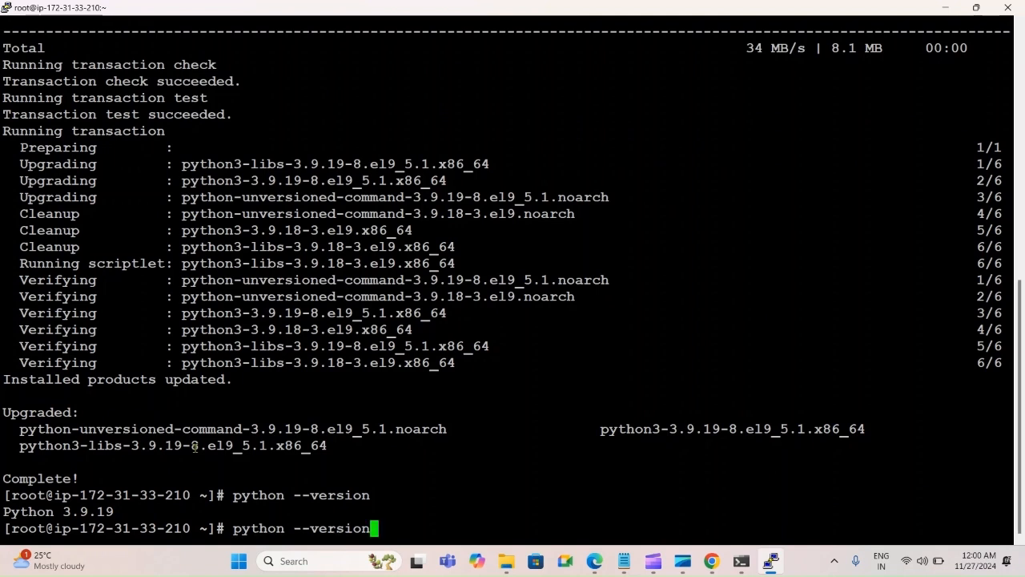
key(Up)
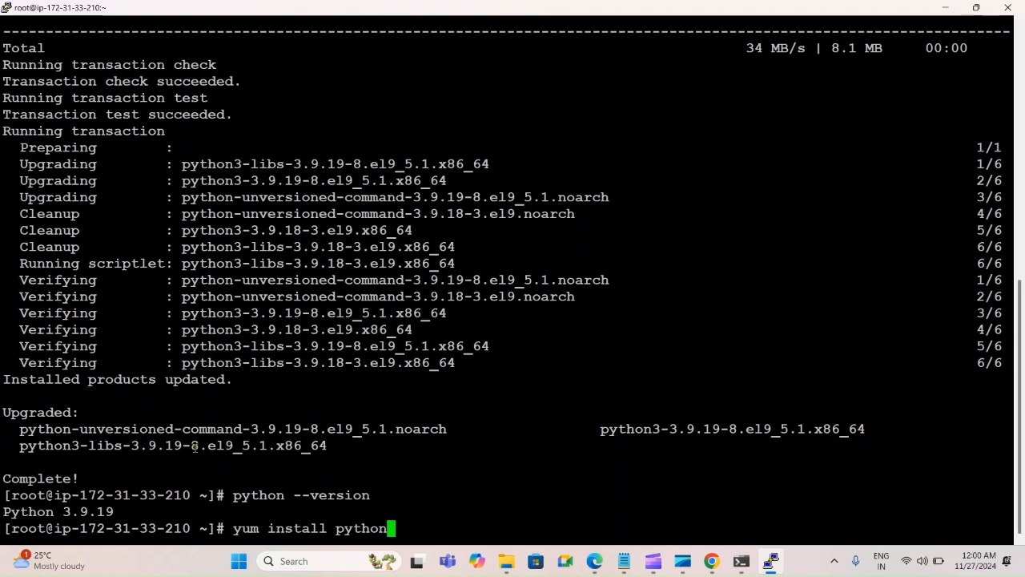
key(BackSpace)
key(BackSpace)
key(BackSpace)
key(BackSpace)
key(BackSpace)
key(BackSpace)
key(BackSpace)
key(BackSpace)
key(BackSpace)
key(BackSpace)
key(BackSpace)
key(BackSpace)
key(BackSpace)
key(BackSpace)
key(BackSpace)
key(BackSpace)
key(BackSpace)
key(BackSpace)
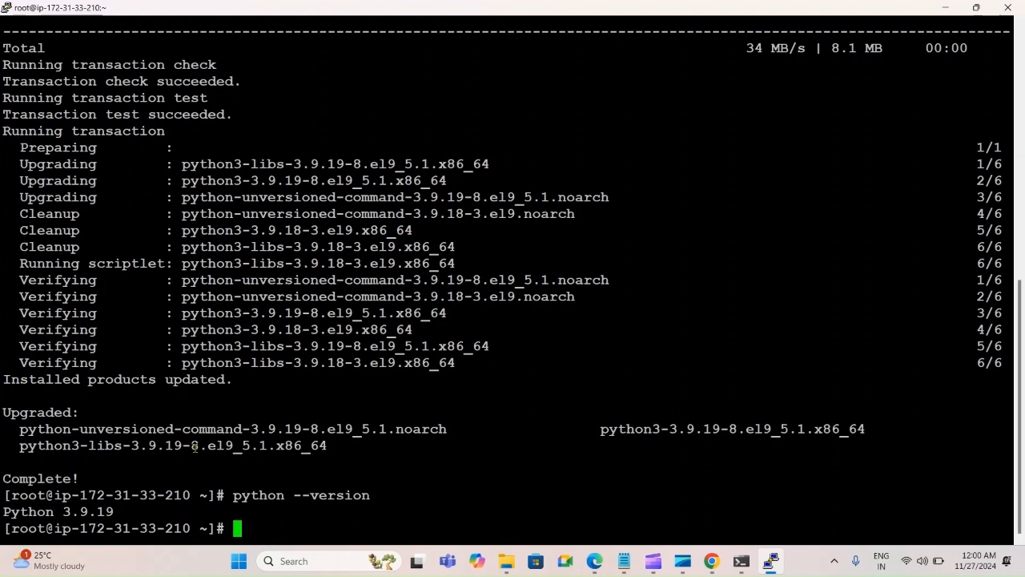
Open a new file named hello.py in the vi editor and enter insert mode.
text(vi hell)
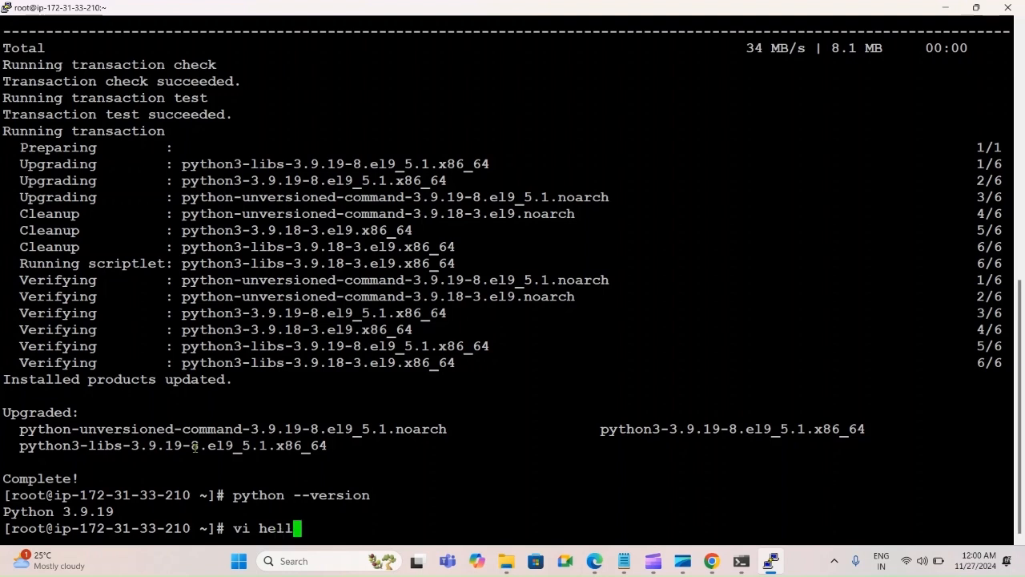
text(o.py)
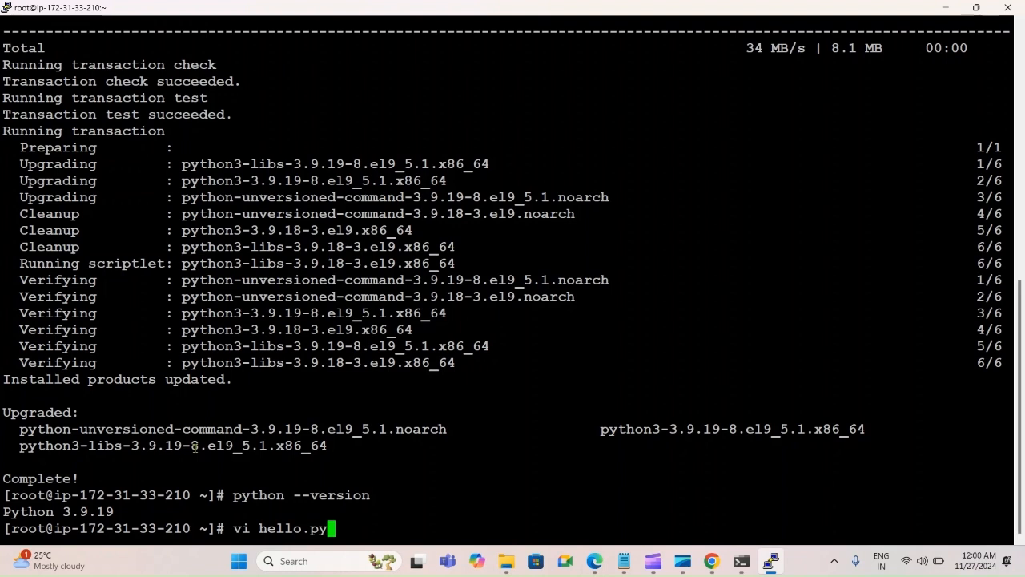
key(Return)
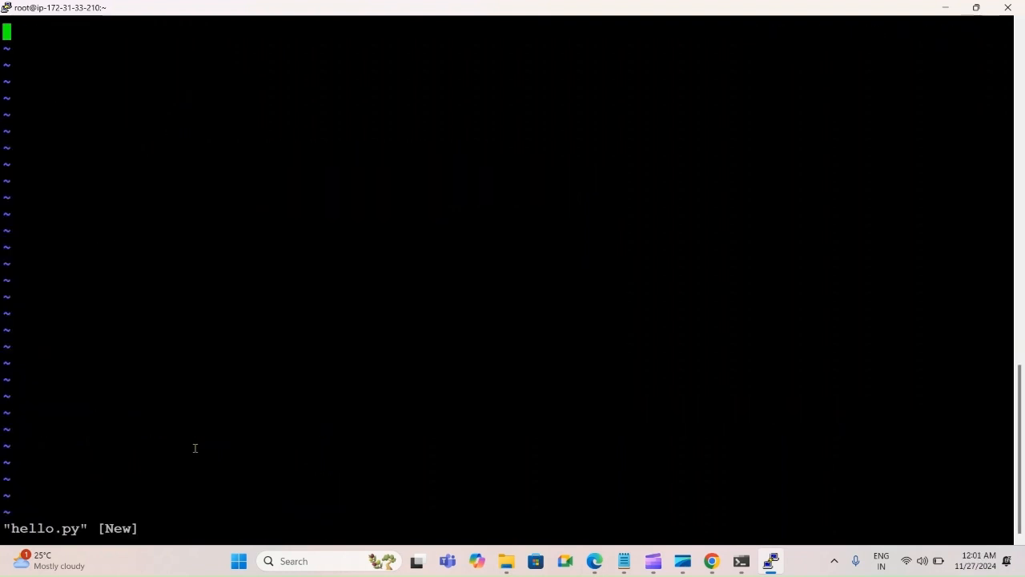
key(i)
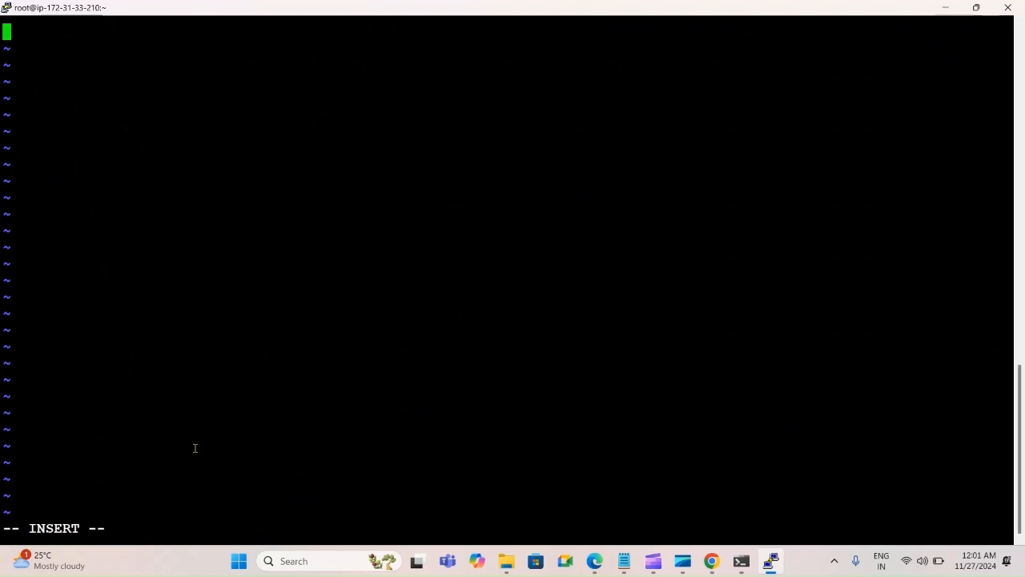
Write the line print("Hi, This is my first python program on Linux") in hello.py.
text(print)
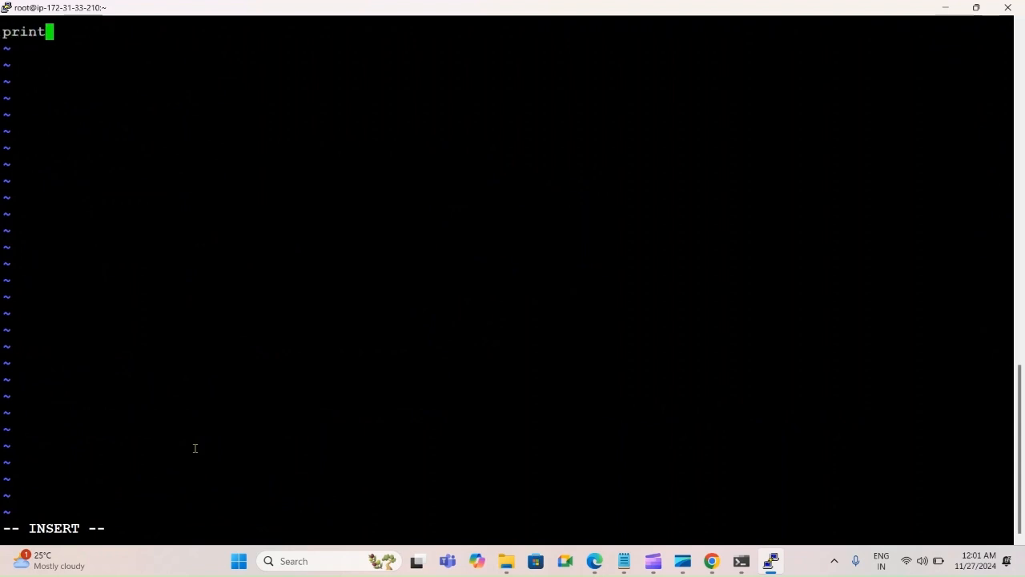
text(())
key(Left)
text("")
key(Left)
text(Hi)
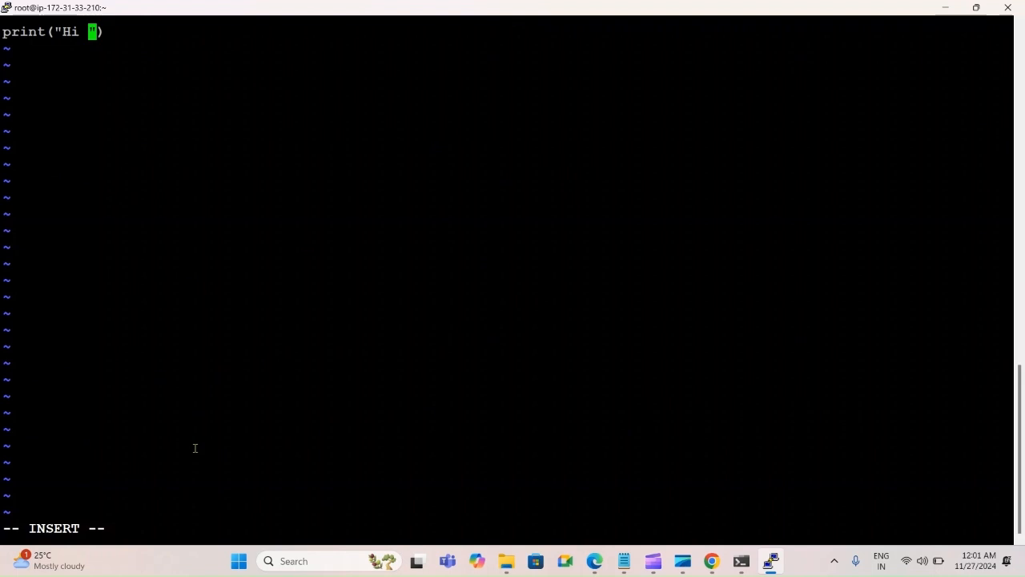
key(BackSpace)
text(, This is )
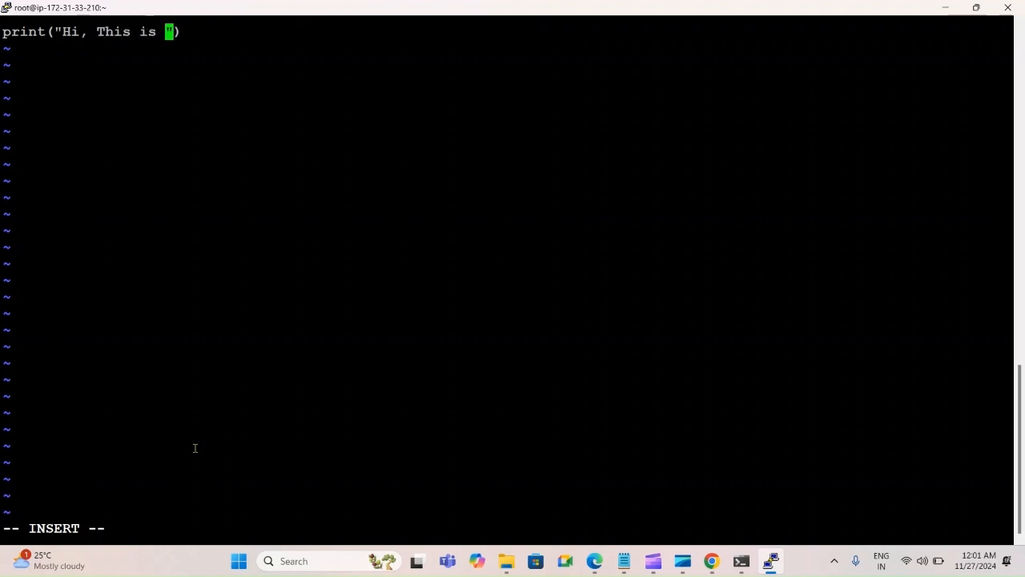
text(my)
text(first )
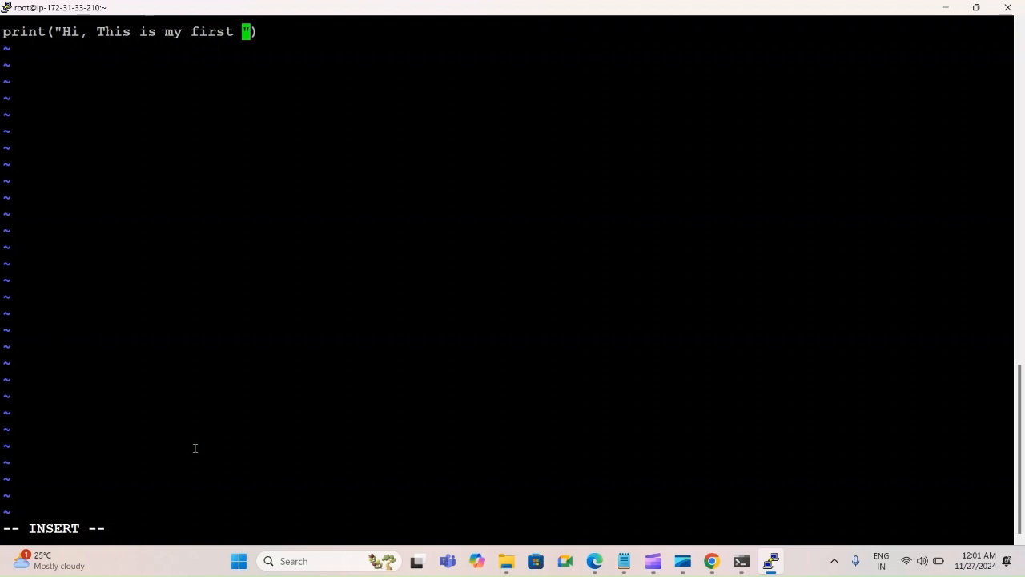
text(python )
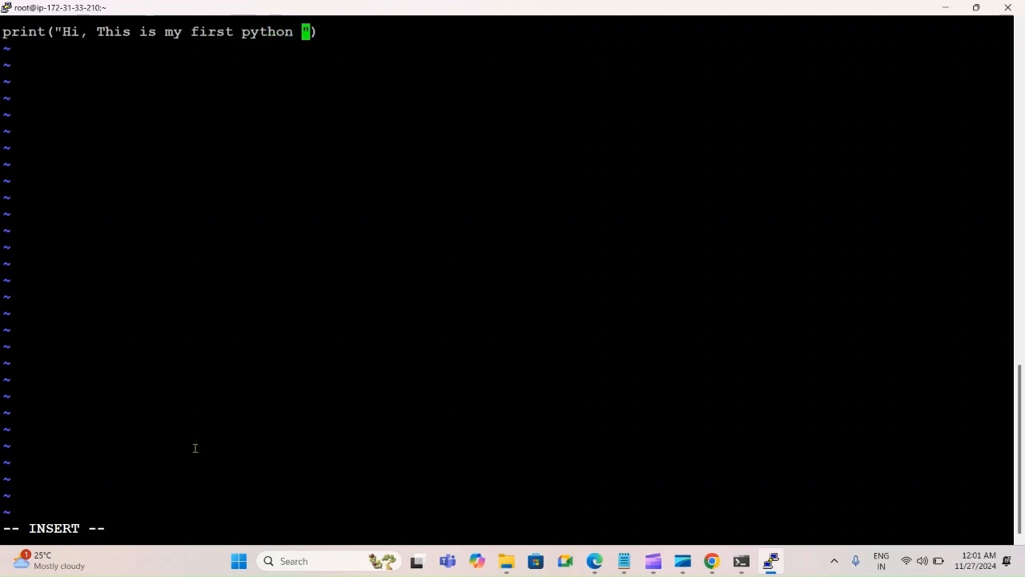
text(progrm)
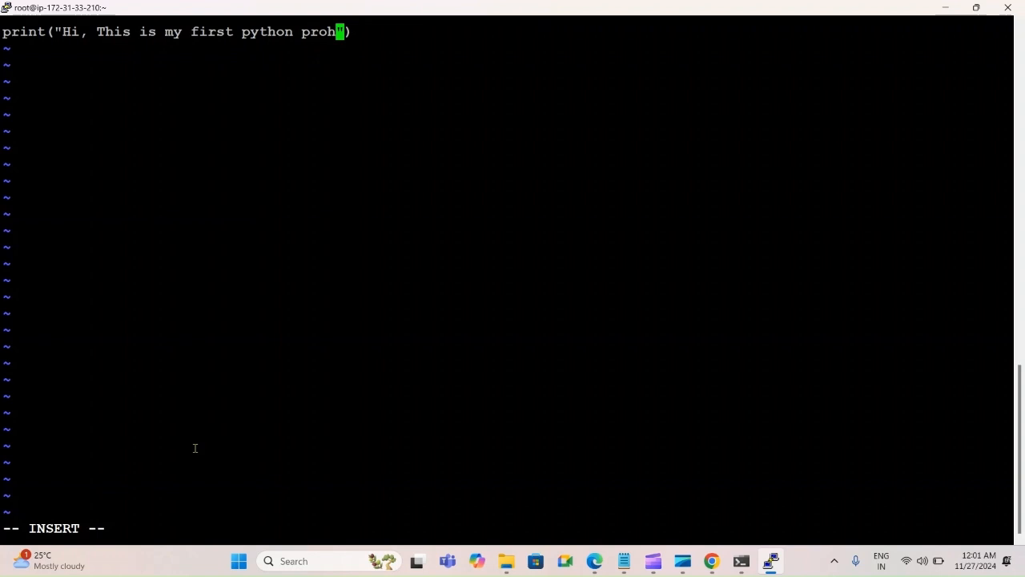
key(BackSpace)
text(am on )
text(Linu)
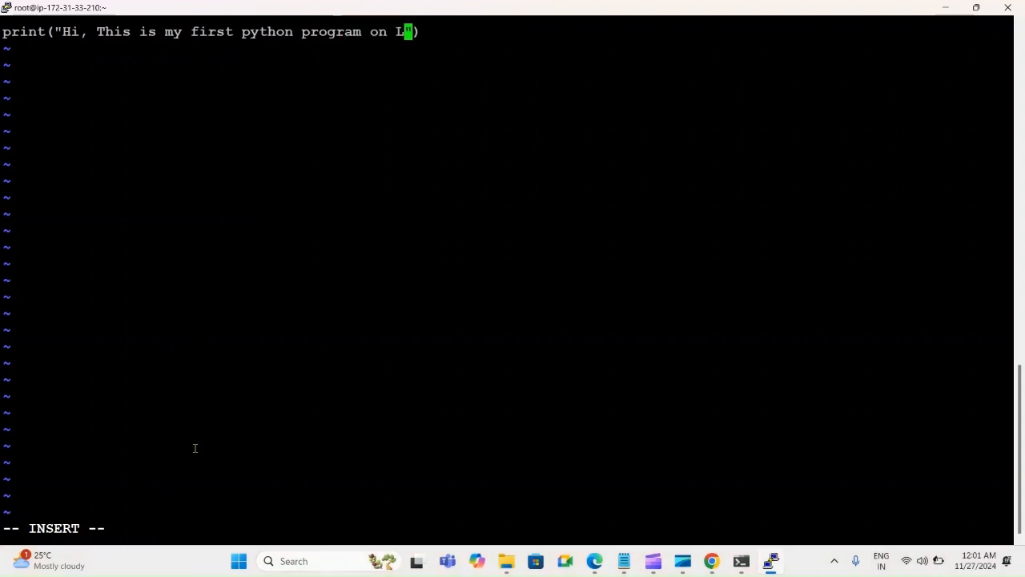
text(x)
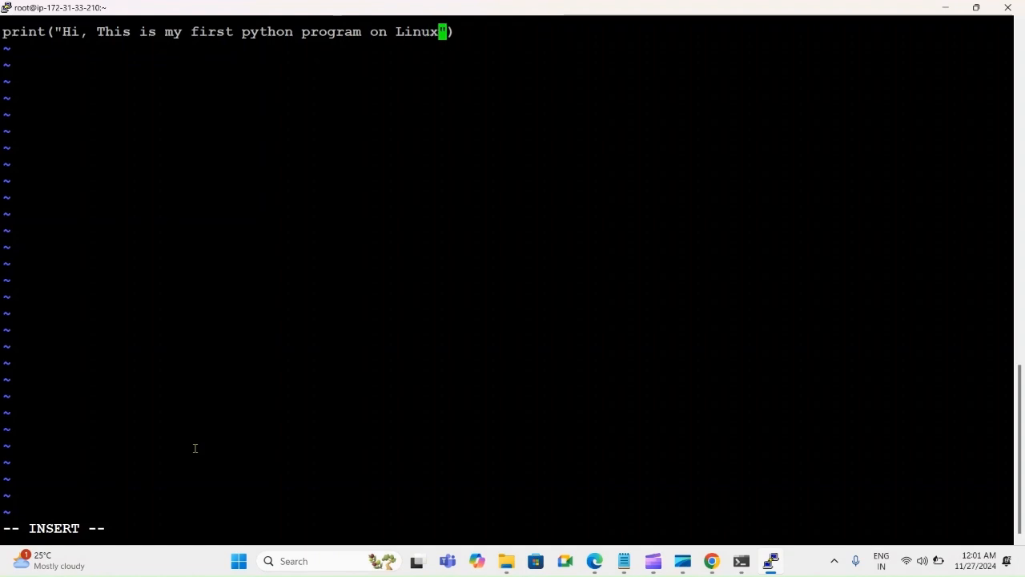
Save hello.py and quit vi with :wq, returning to the shell prompt.
key(Escape)
text(:wq)
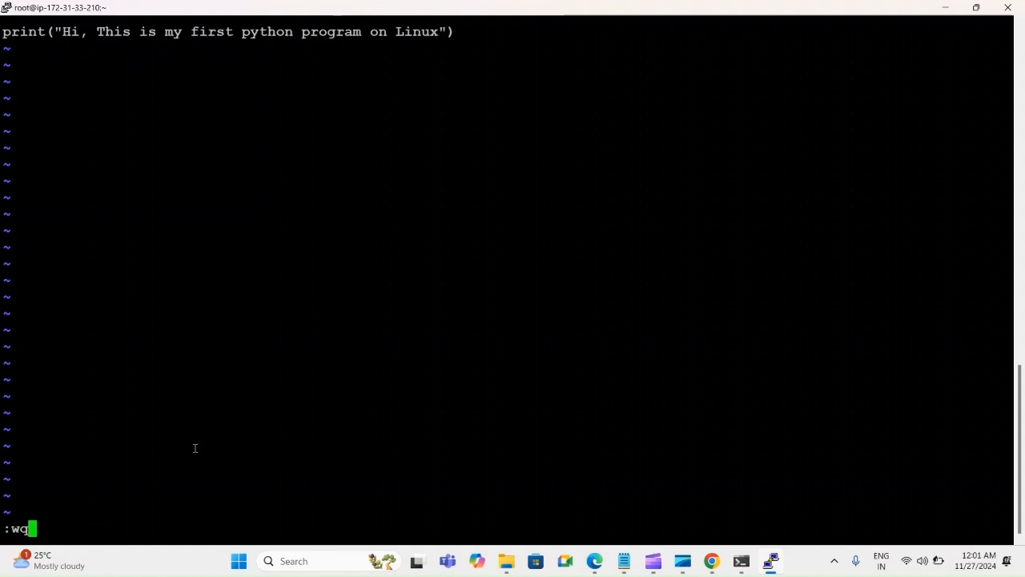
key(Return)
key(Return)
key(Return)
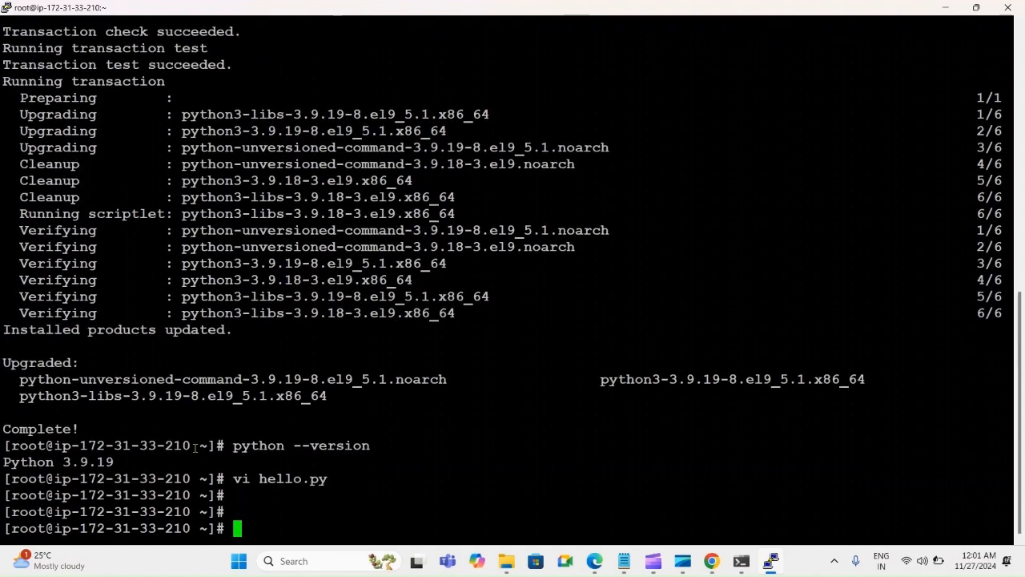
List the available python commands, run hello.py with python3, and examine the printed line.
text(pythn)
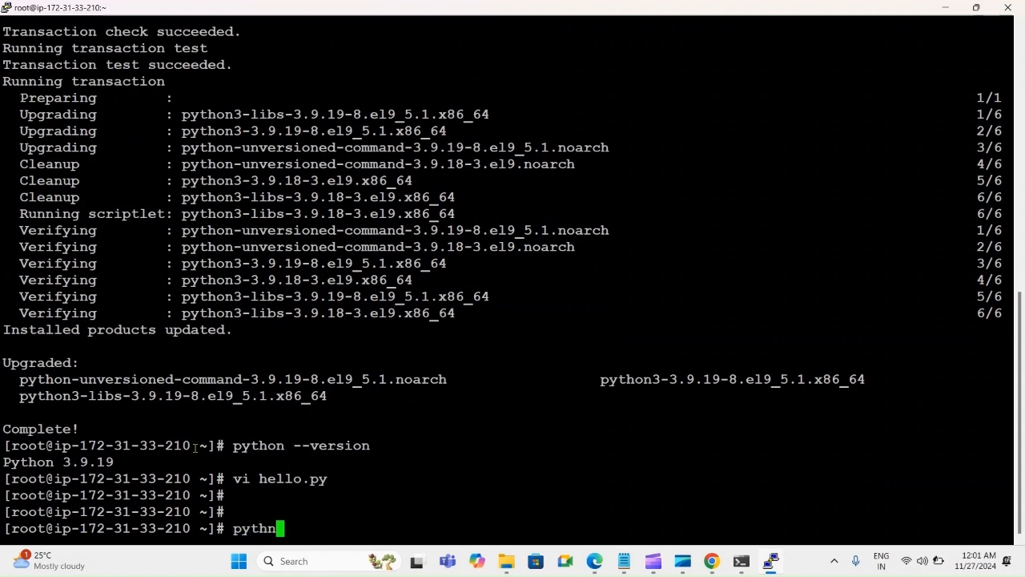
key(BackSpace)
text(on)
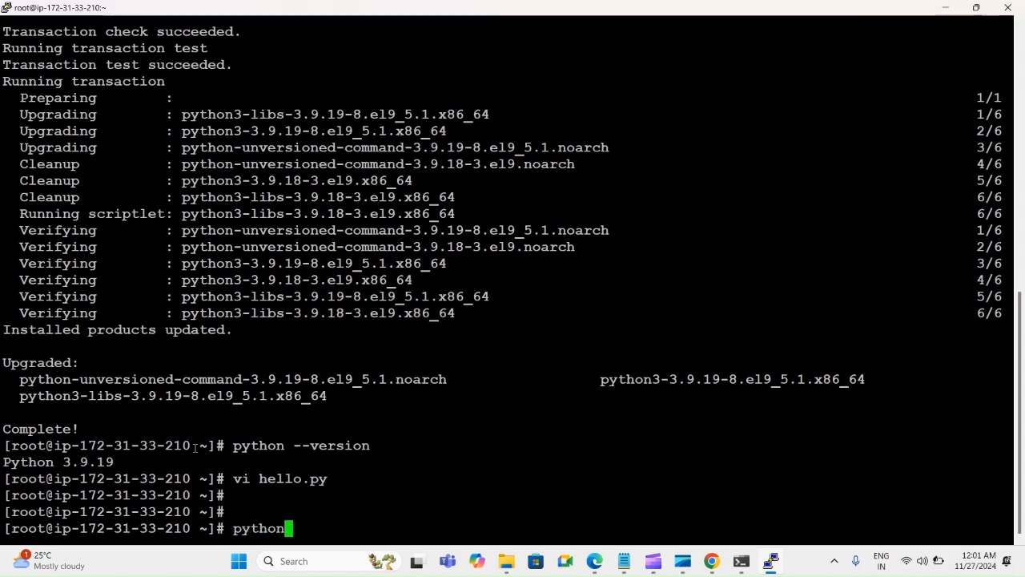
key(Tab)
key(Tab)
text(3)
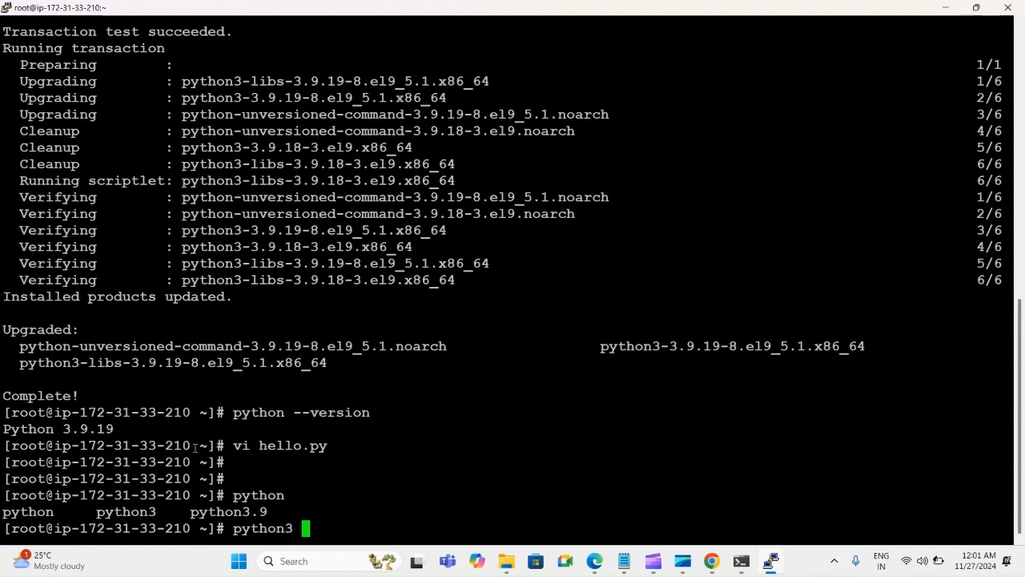
text( he)
key(Tab)
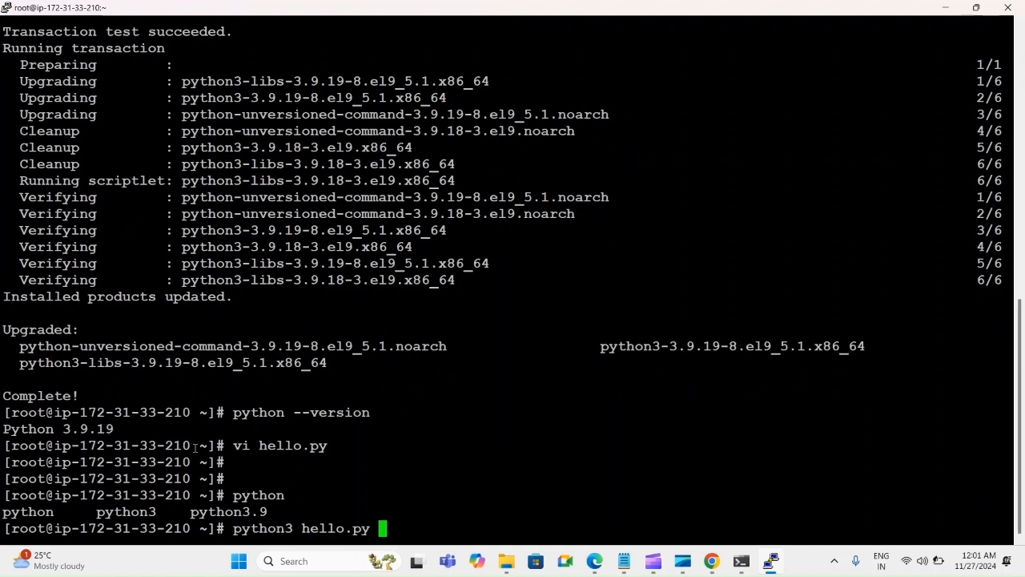
key(Return)
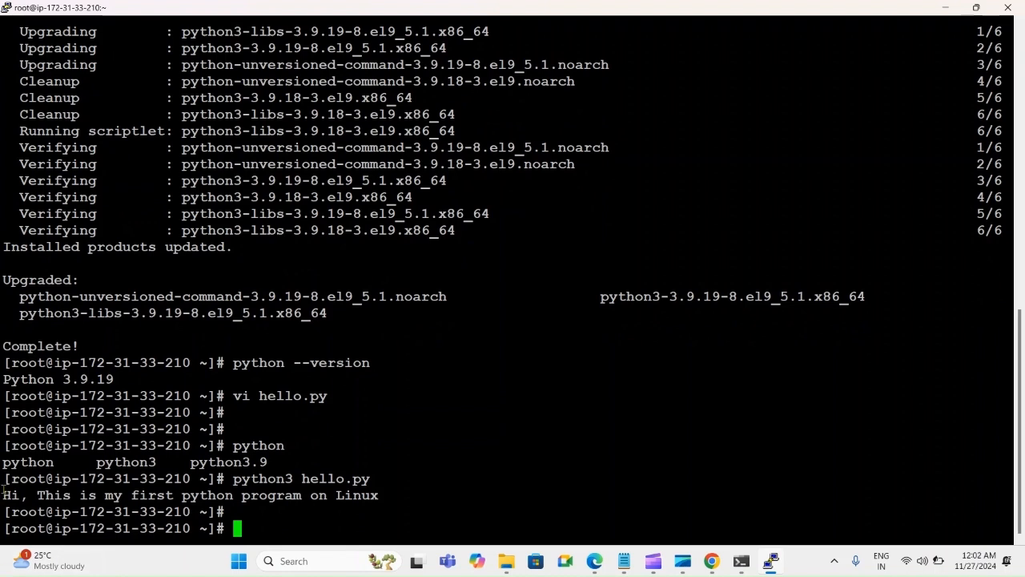
drag(3, 490, 408, 498)
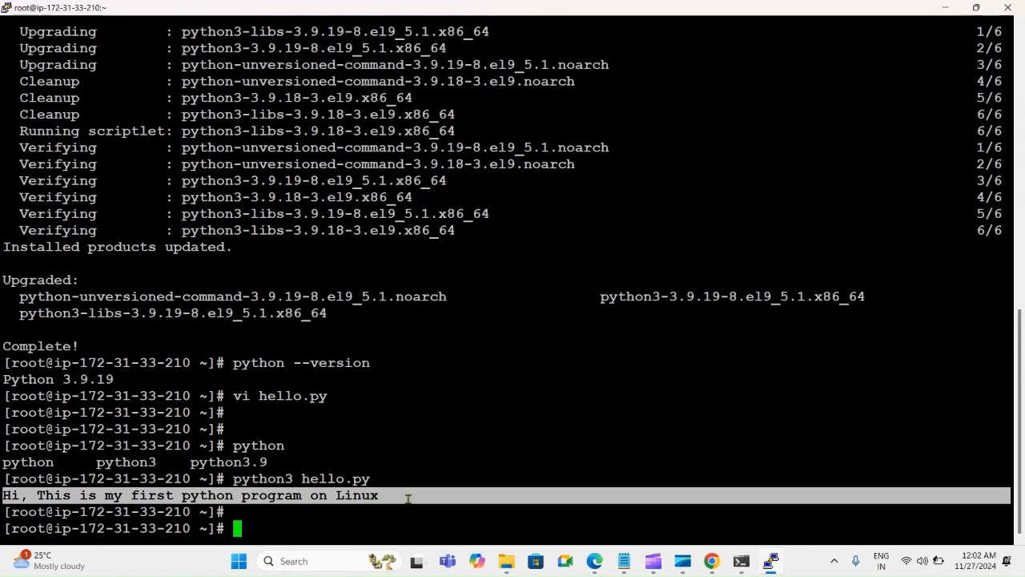
click(408, 498)
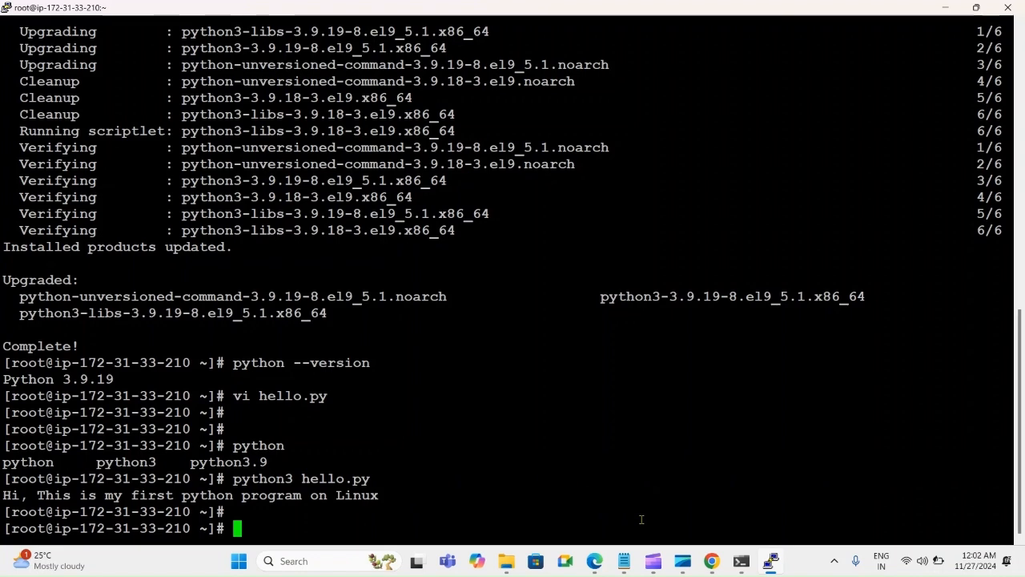
Minimise the PuTTY and browser windows, launch IDLE (Python 3.12 64-bit) on Windows, and maximise its shell window.
click(948, 10)
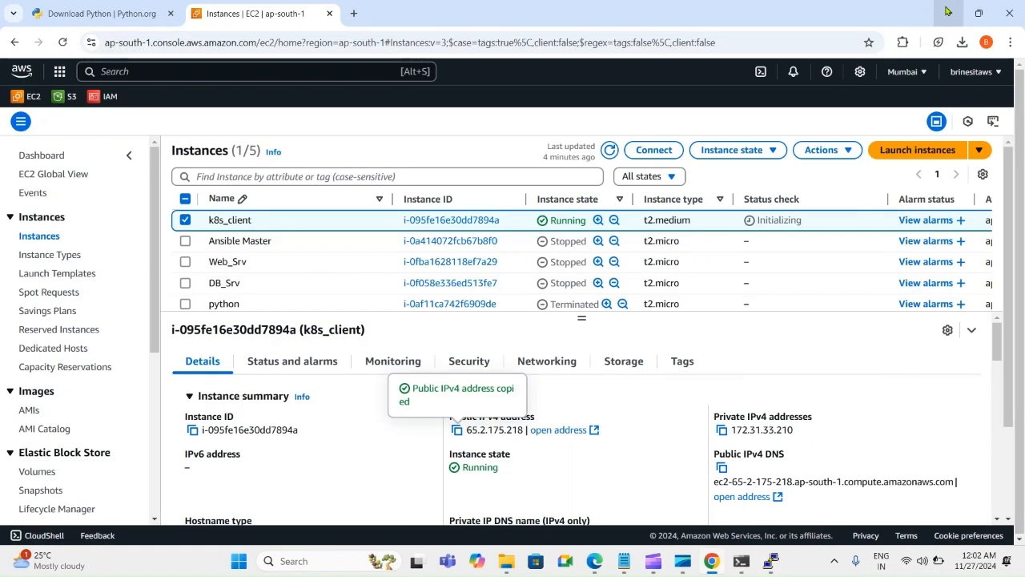
click(947, 11)
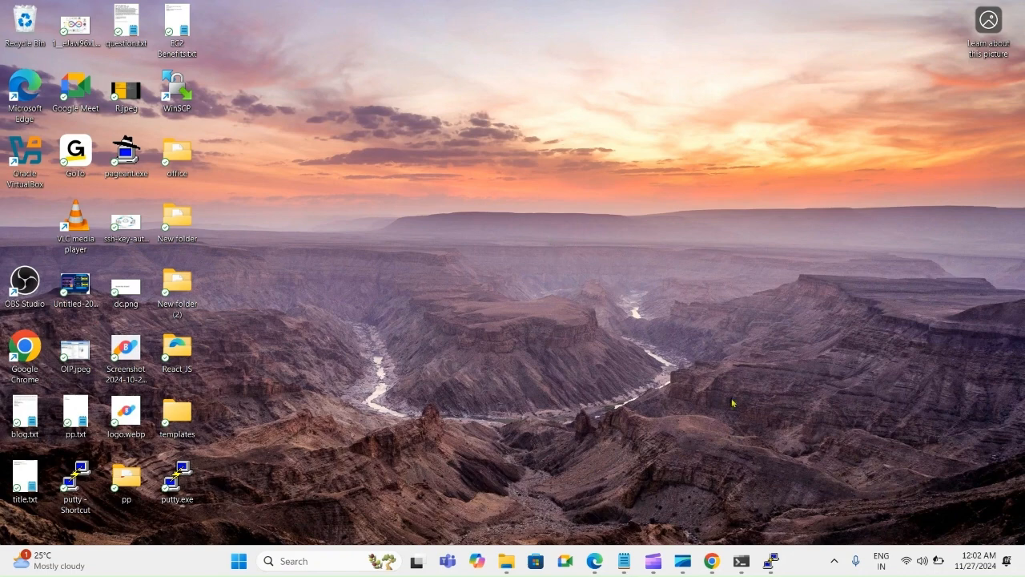
key(super)
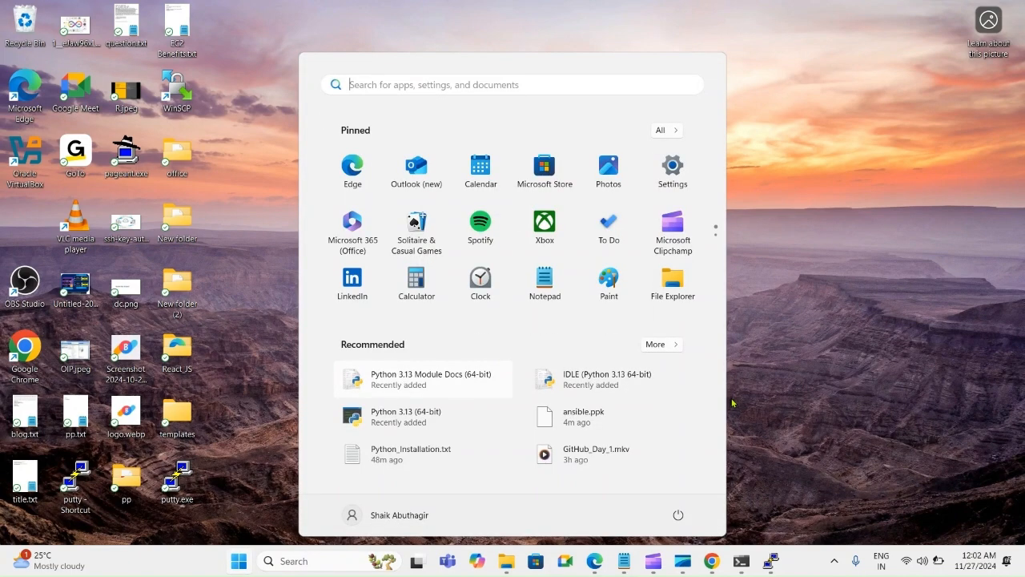
text(idle)
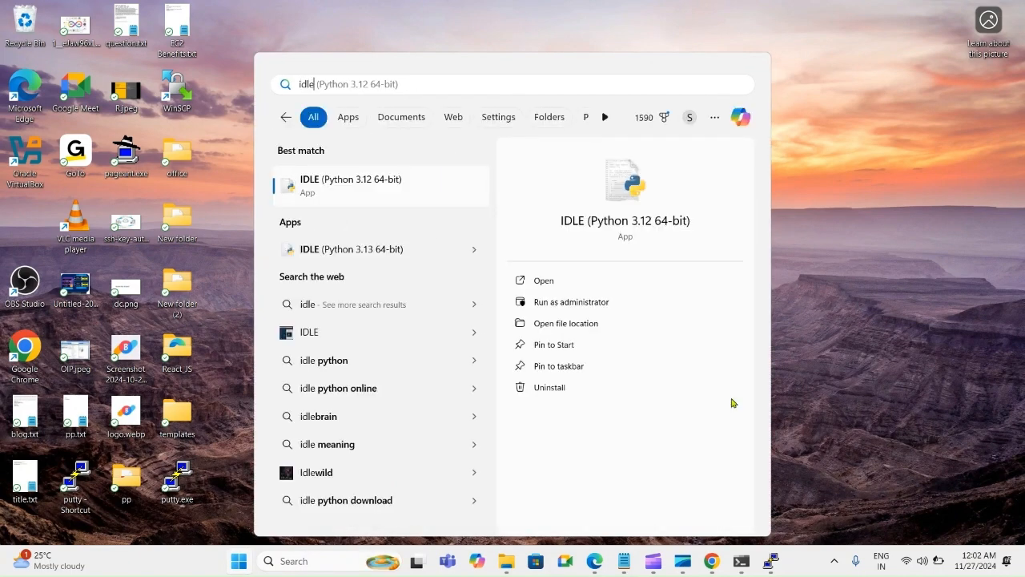
key(Return)
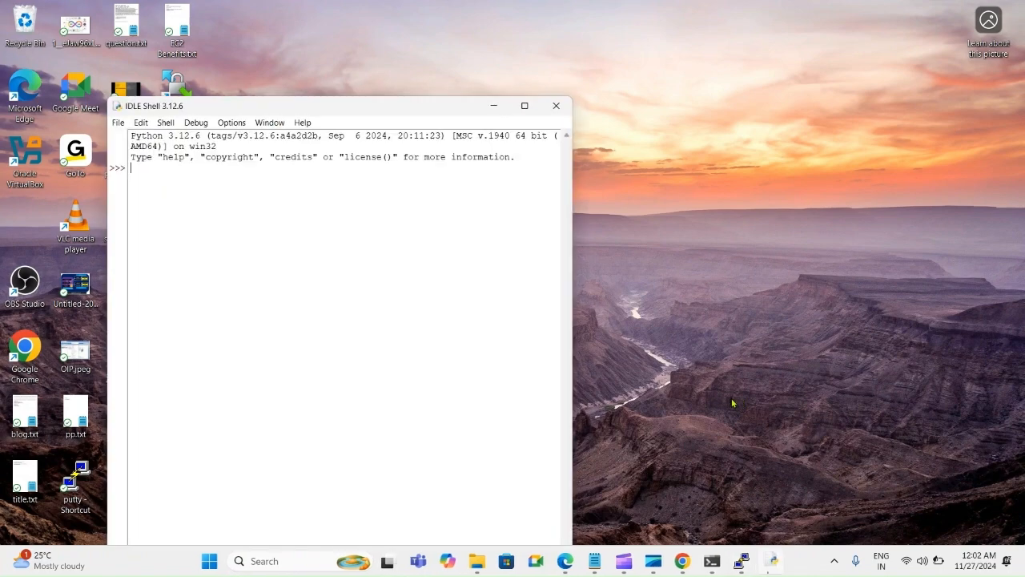
click(525, 108)
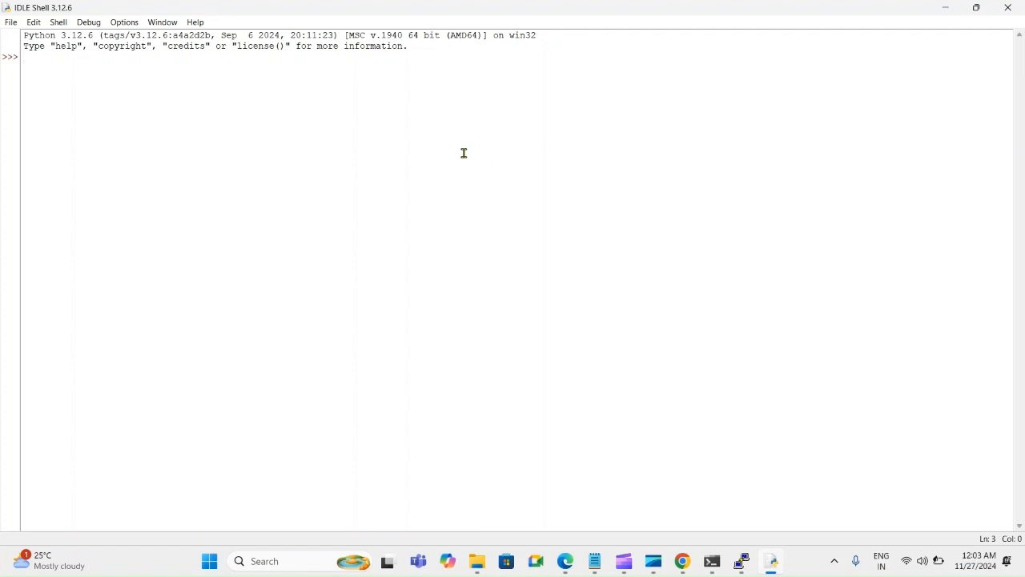
Search the Windows apps for idle again to review the installed IDLE versions.
key(super)
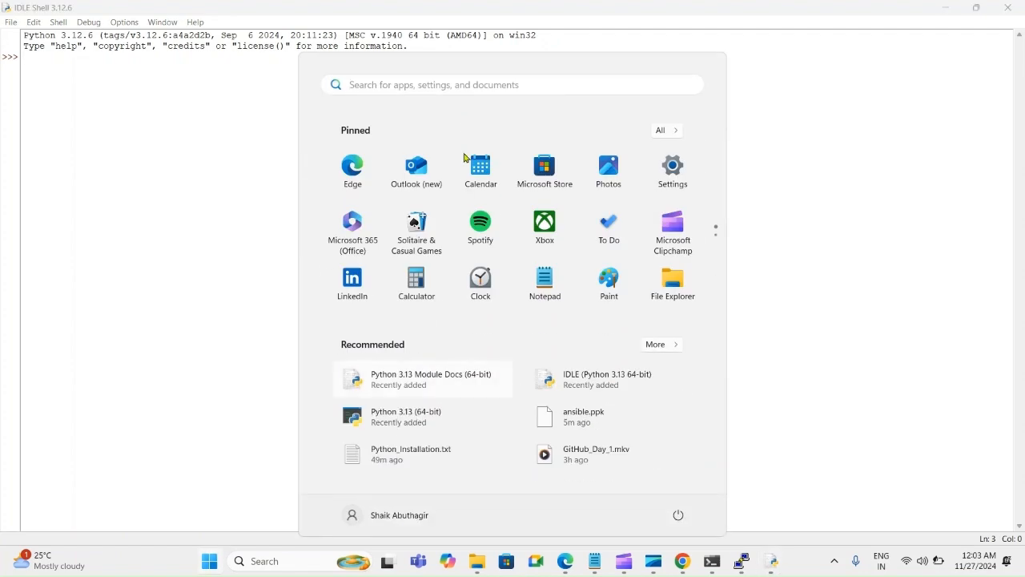
key(super)
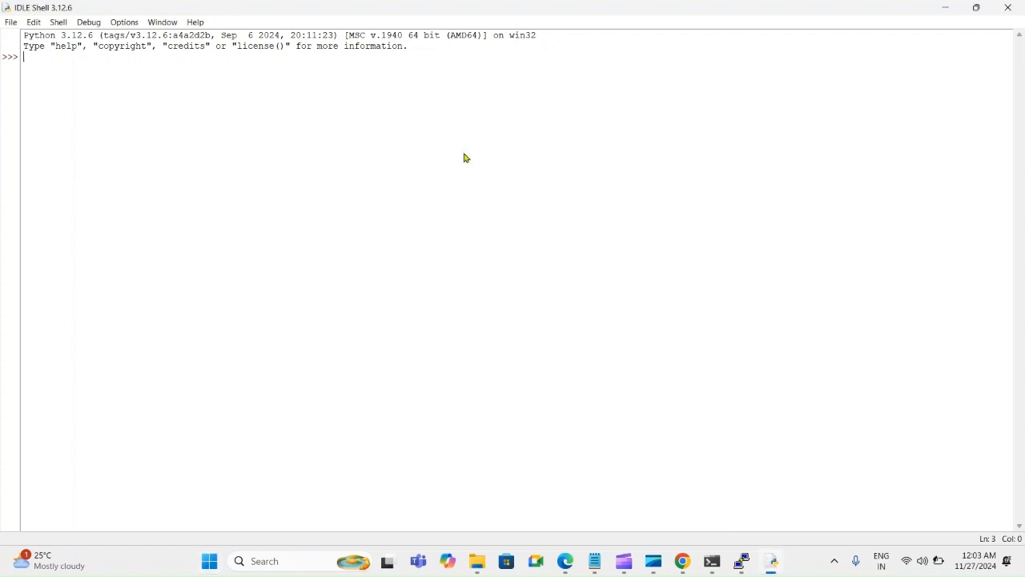
key(super)
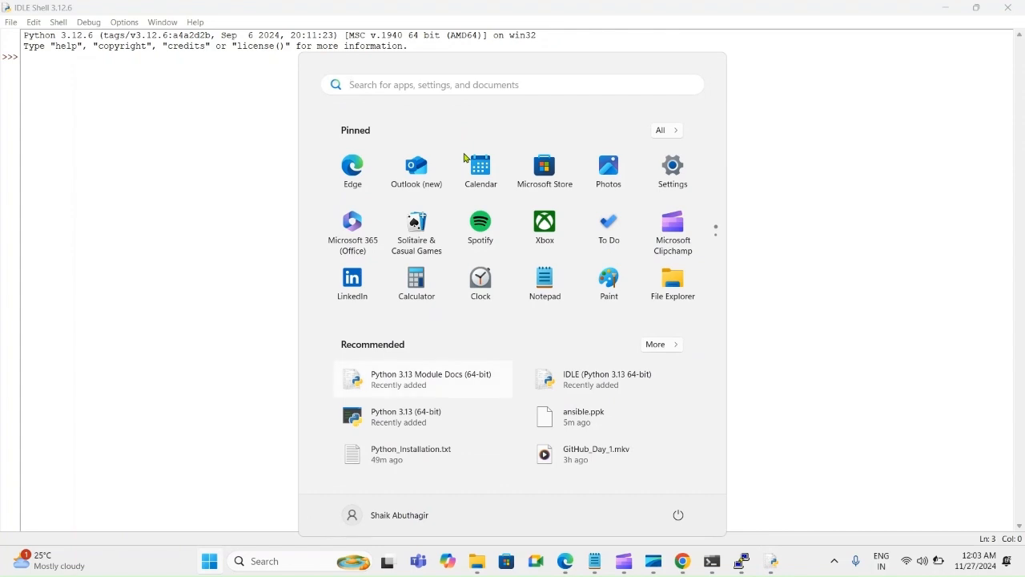
text(idle)
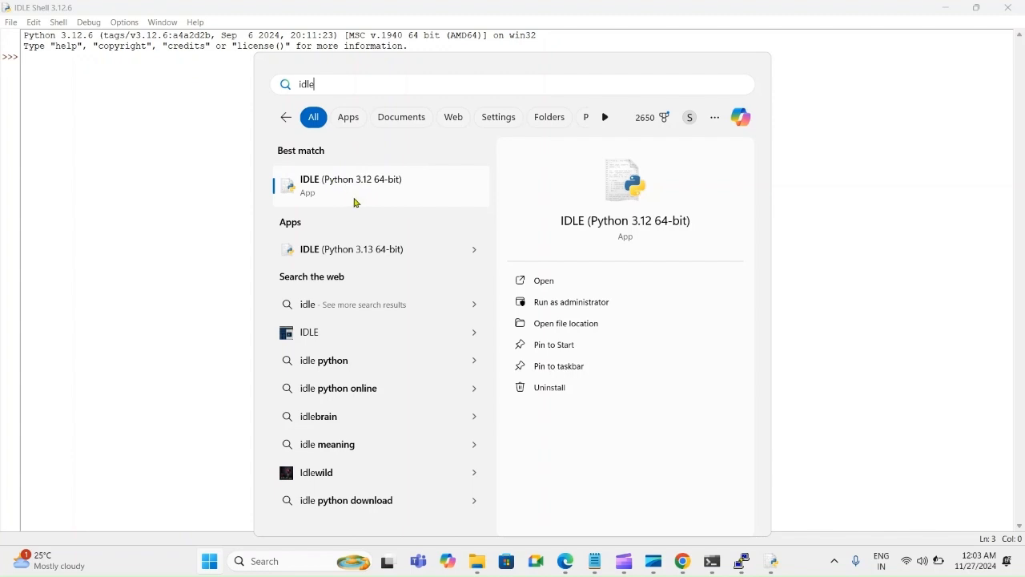
click(355, 201)
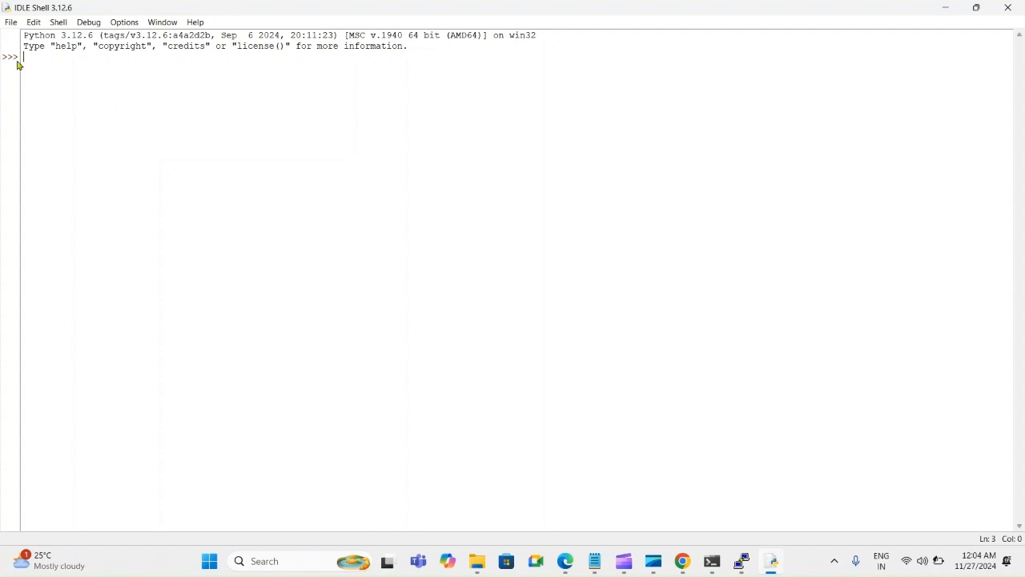
Create a new IDLE file and write print("Hello, World") in it.
click(9, 25)
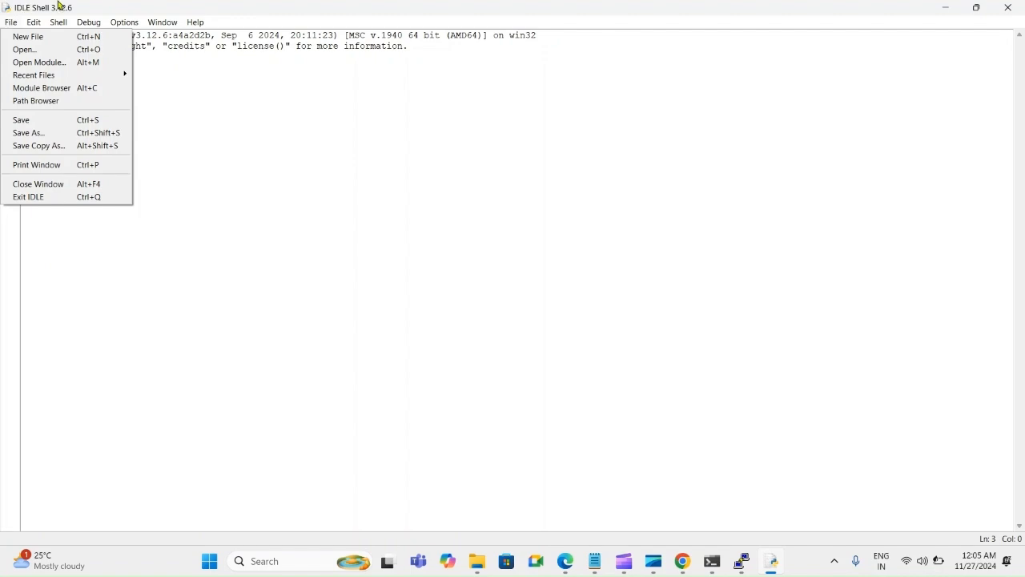
click(23, 37)
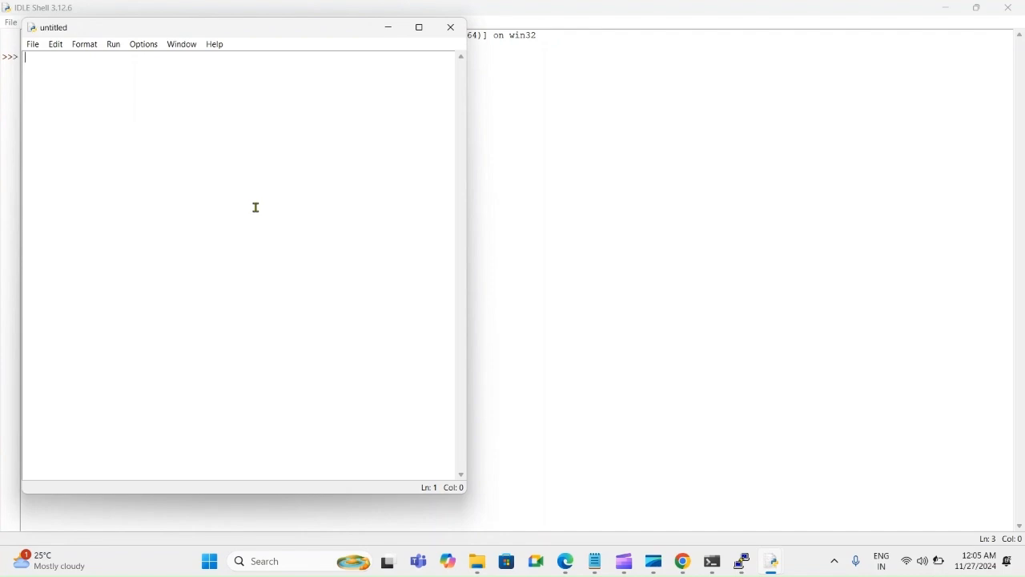
text(prin)
text(t())
text("")
key(Left)
text(Hellow)
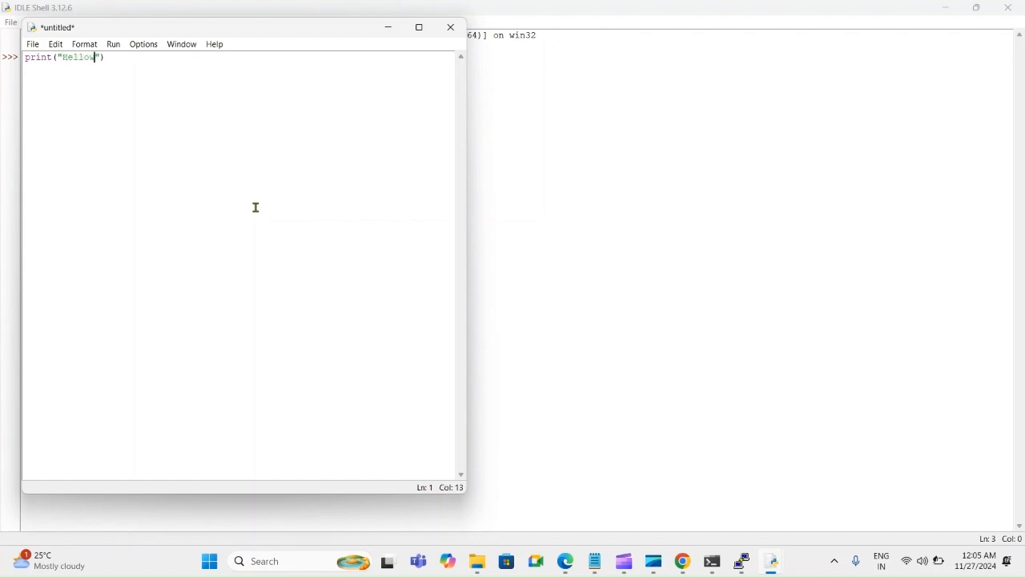
key(BackSpace)
text(, World)
key(Right)
Save the file as hello.py, accepting the Welcome user folder in place of C:\Python312 as the location.
click(31, 45)
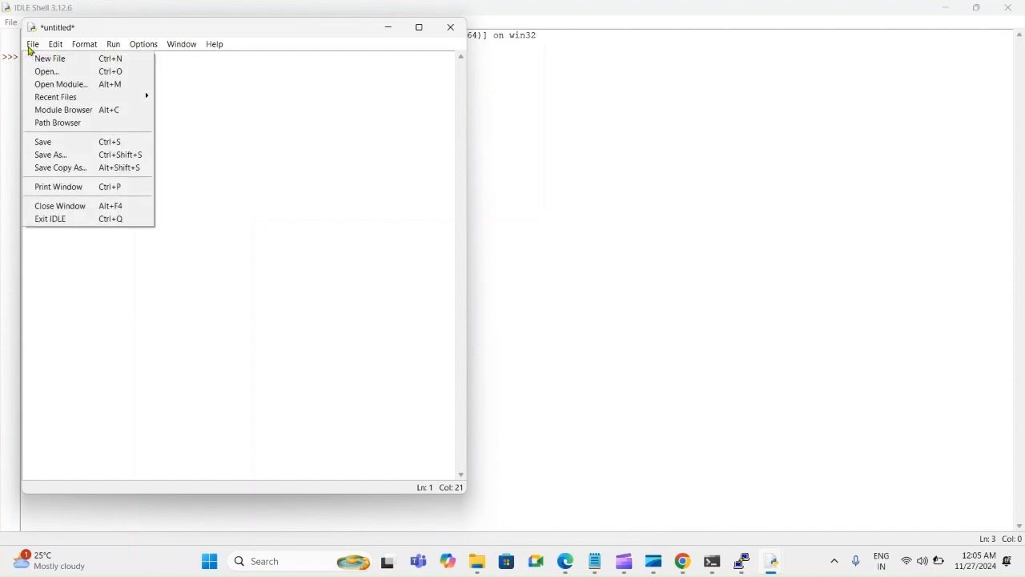
click(51, 147)
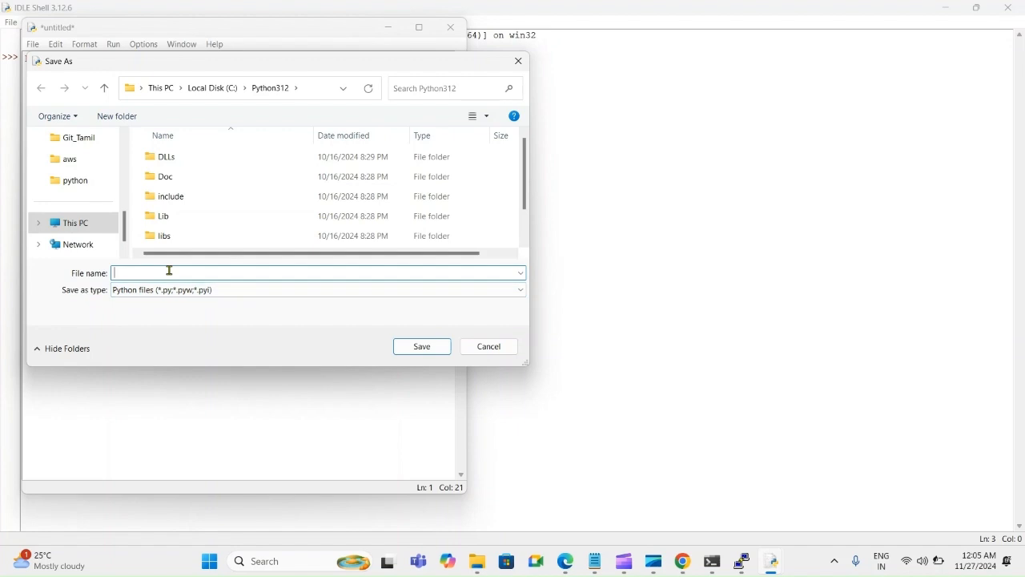
text(heloow)
key(Num_Lock)
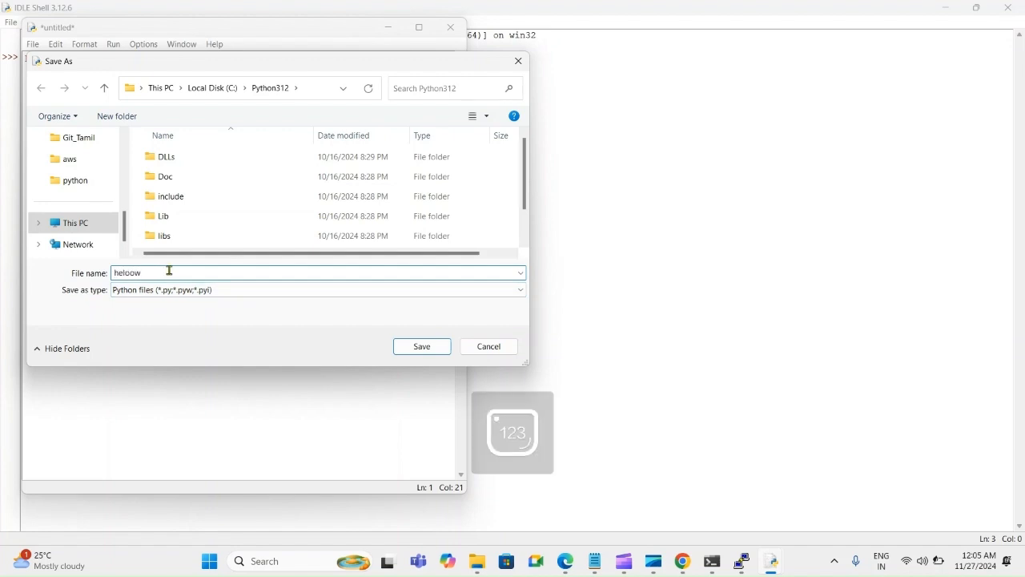
key(BackSpace)
key(BackSpace)
click(412, 349)
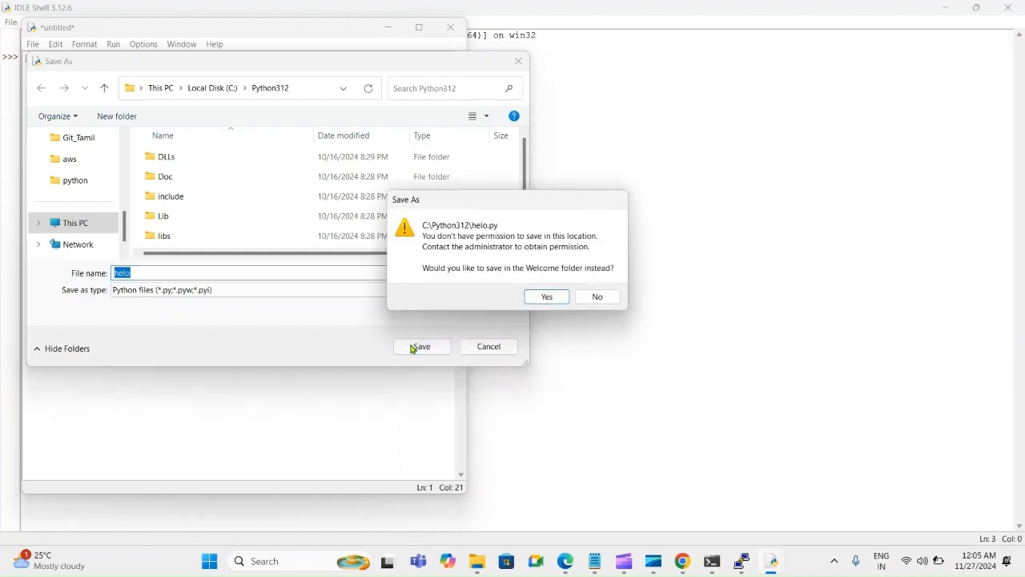
click(558, 301)
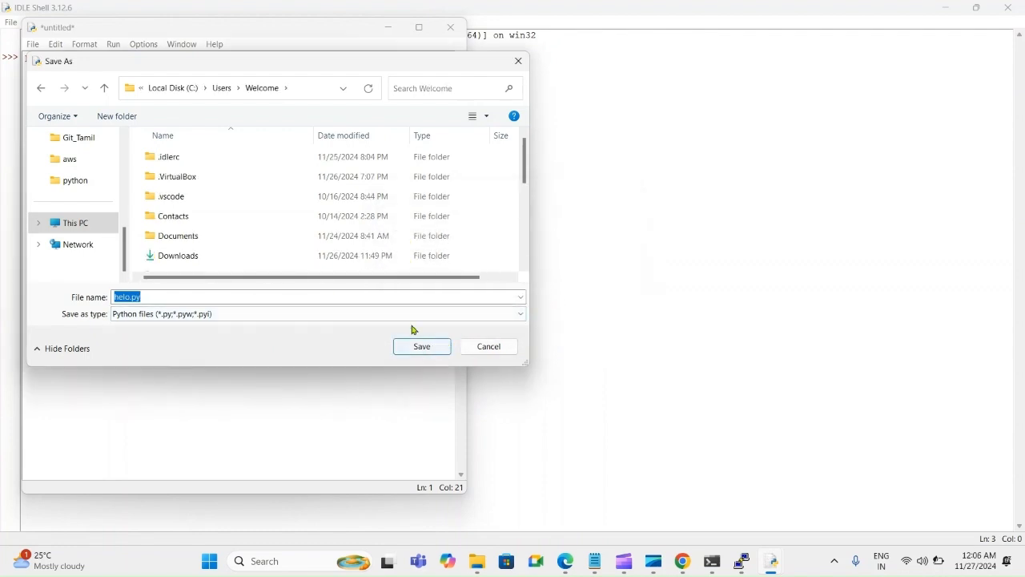
click(126, 297)
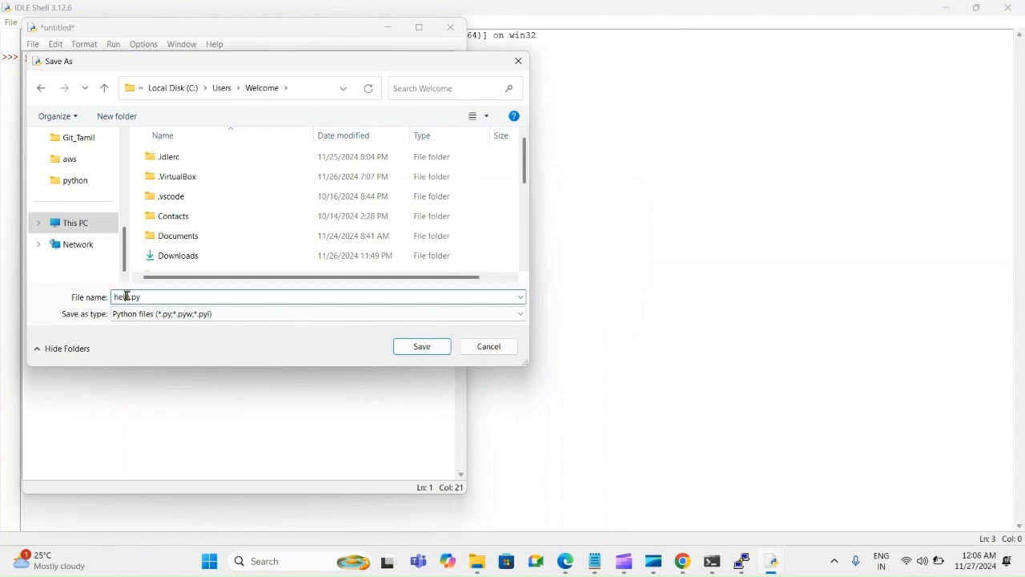
text(lo)
click(422, 347)
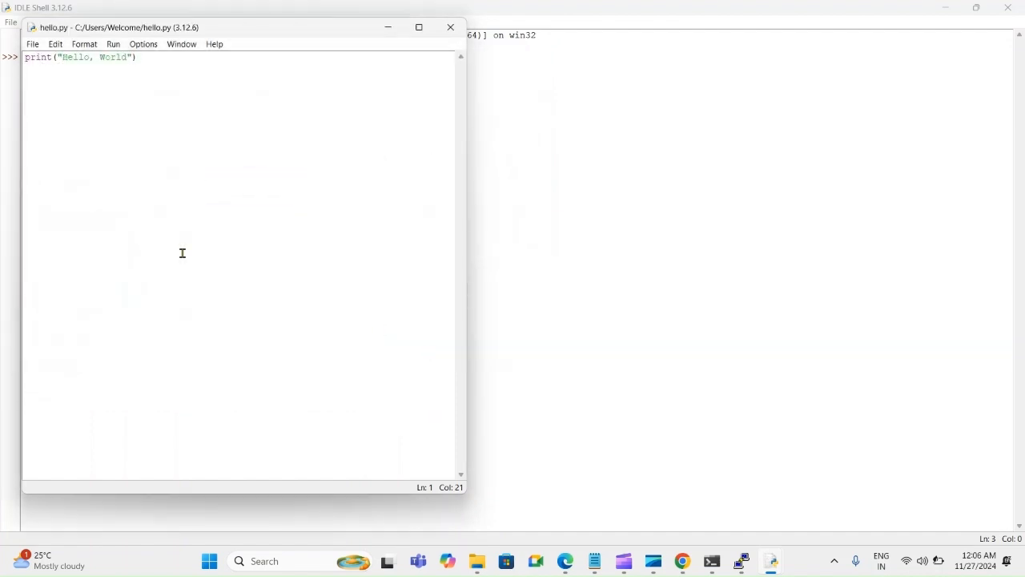
Run hello.py as a module in the Python shell.
click(114, 45)
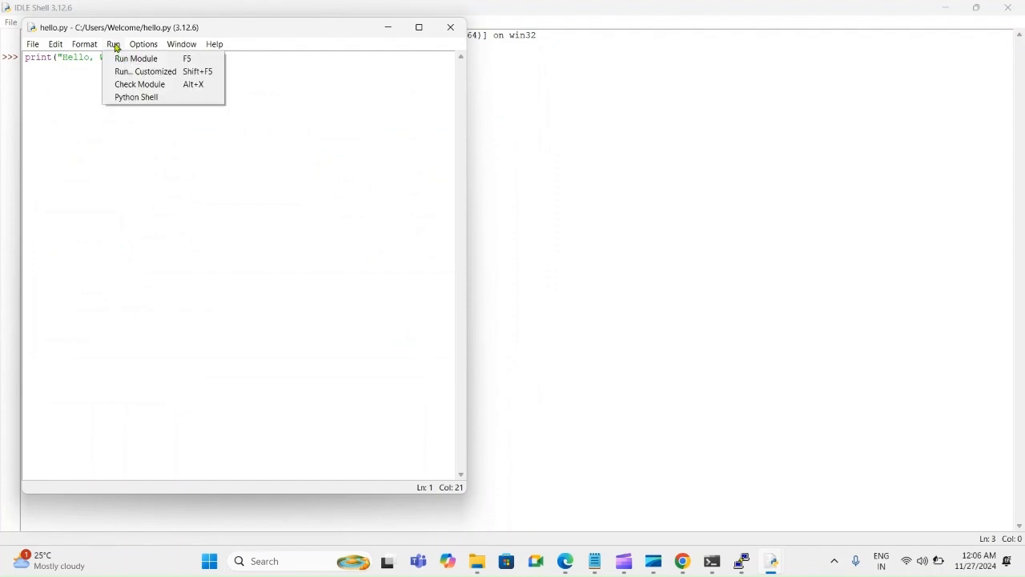
click(125, 59)
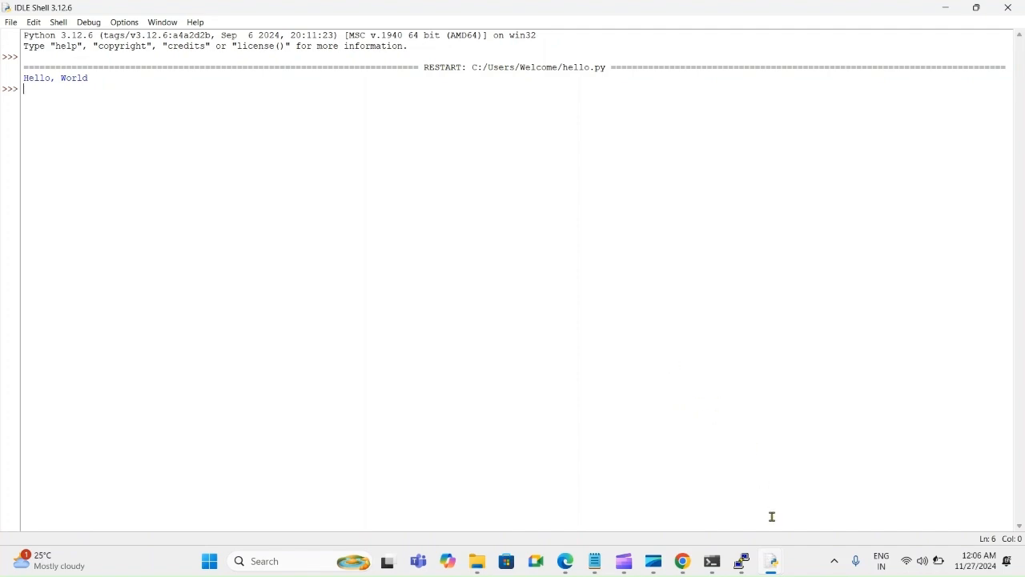
mouse_move(742, 574)
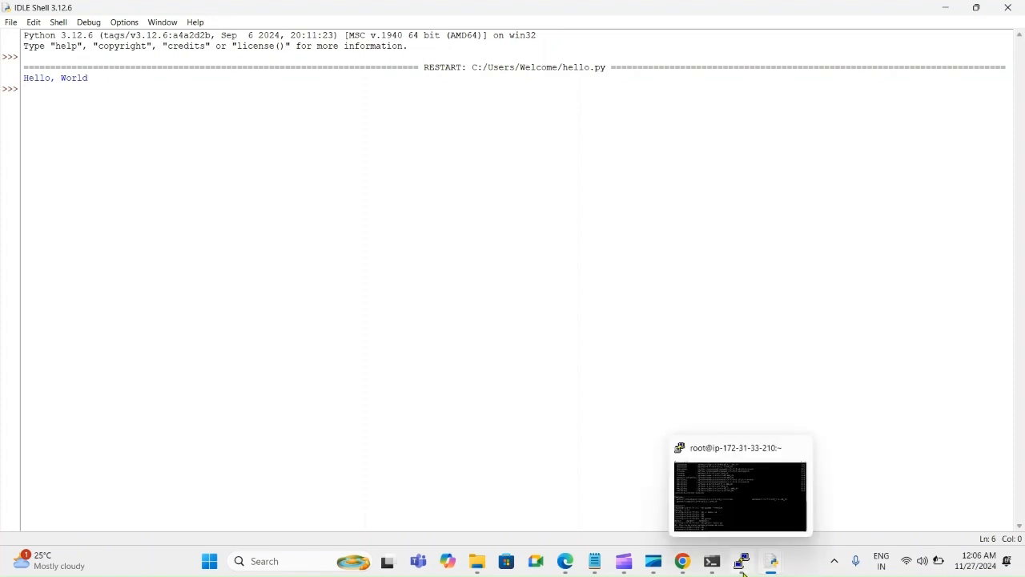